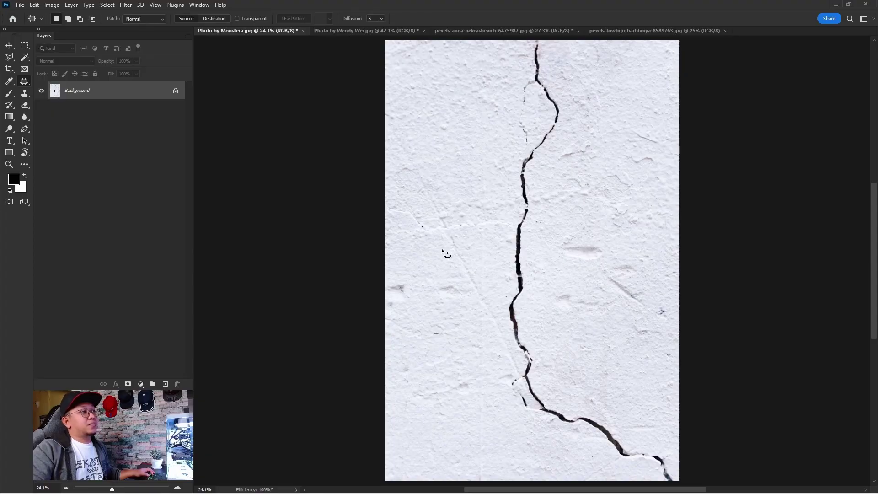
# Step: Look through the open beach, acne and chin photos, then return to the cracked wall photo
pyautogui.click(367, 31)
pyautogui.click(489, 32)
pyautogui.click(626, 31)
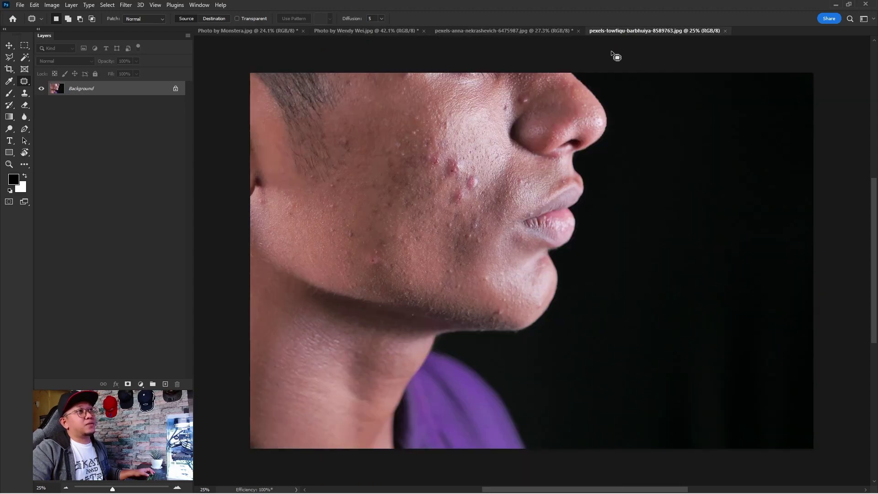
pyautogui.click(251, 32)
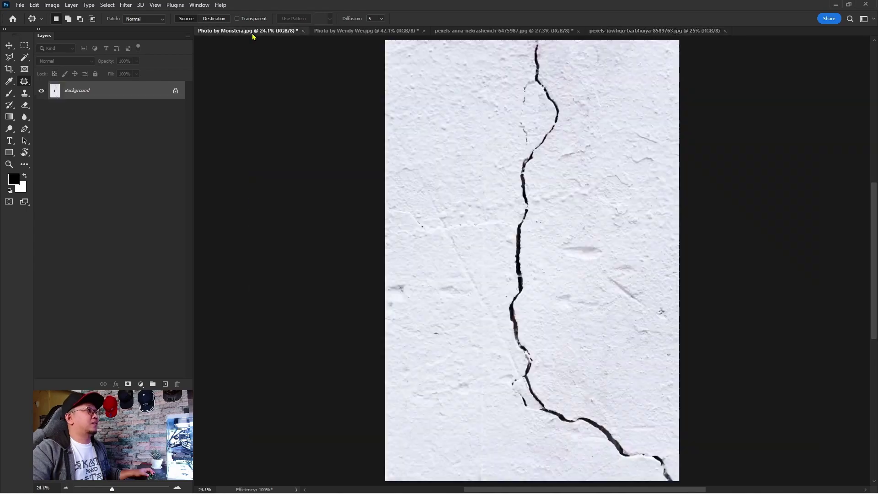
# Step: Zoom in on the top of the wall crack and select the Patch tool
pyautogui.press('z')
pyautogui.rightClick(521, 181)
pyautogui.press('Escape')
pyautogui.moveTo(535, 89)
pyautogui.mouseDown()
pyautogui.moveTo(575, 108)
pyautogui.moveTo(515, 214)
pyautogui.mouseUp()
pyautogui.press('j')
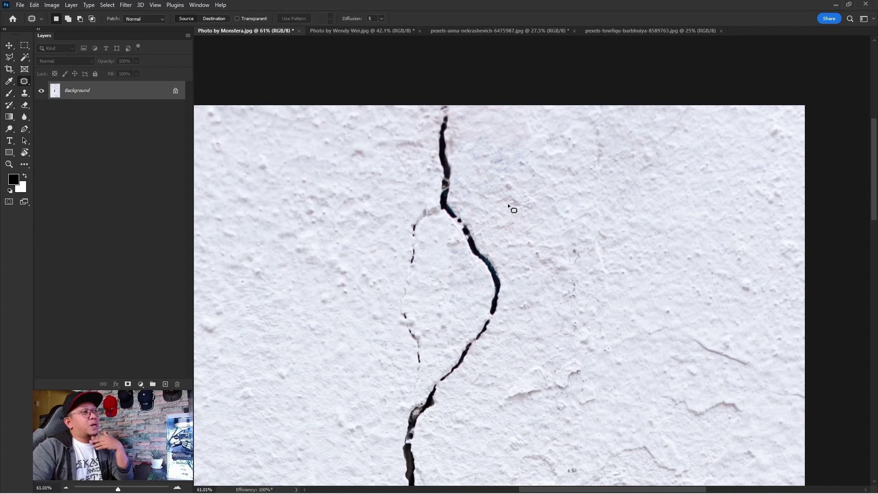
pyautogui.moveTo(468, 221); pyautogui.dragTo(502, 223)
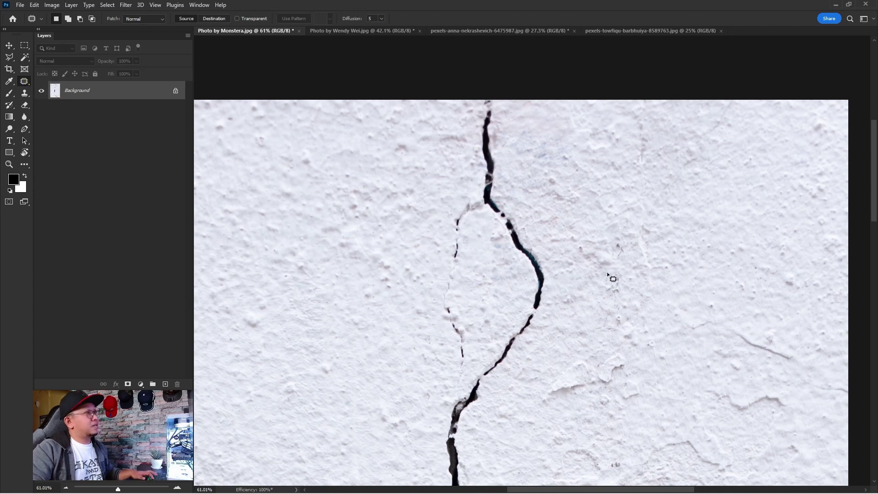
pyautogui.moveTo(406, 222); pyautogui.dragTo(421, 210)
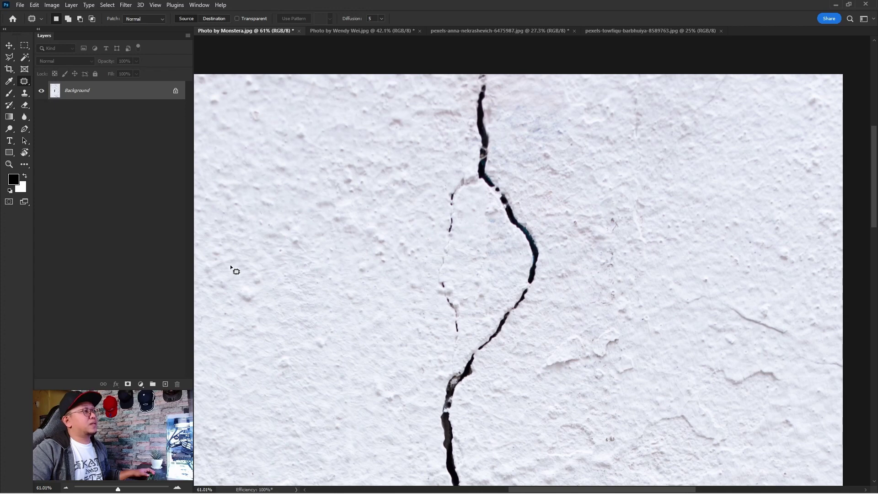
pyautogui.scroll(1, 485, 93)
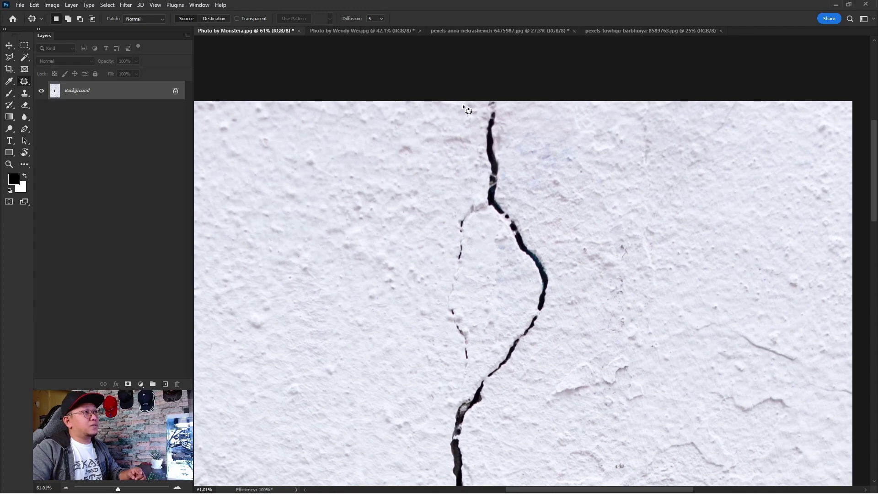
# Step: Patch the top of the crack and its small branch with clean wall texture
pyautogui.moveTo(463, 105); pyautogui.dragTo(548, 187)
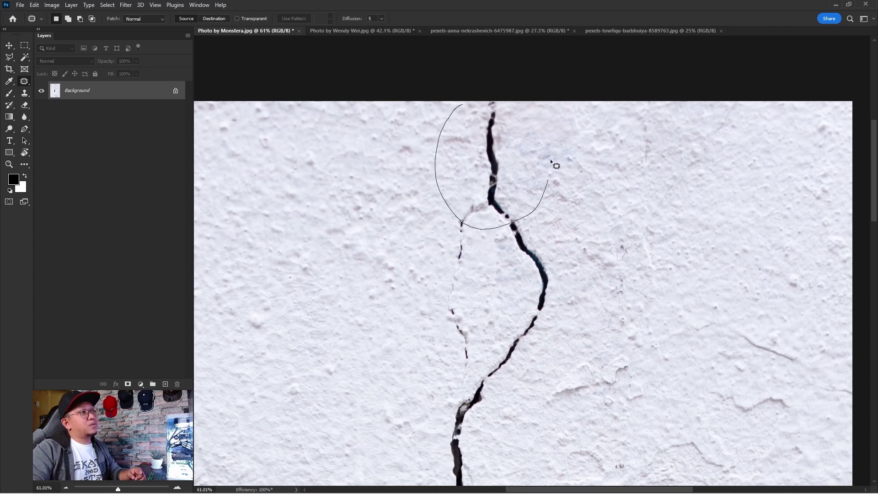
pyautogui.moveTo(482, 156); pyautogui.dragTo(545, 155)
pyautogui.hotkey('ctrl', 'd')
pyautogui.moveTo(481, 256); pyautogui.dragTo(471, 176)
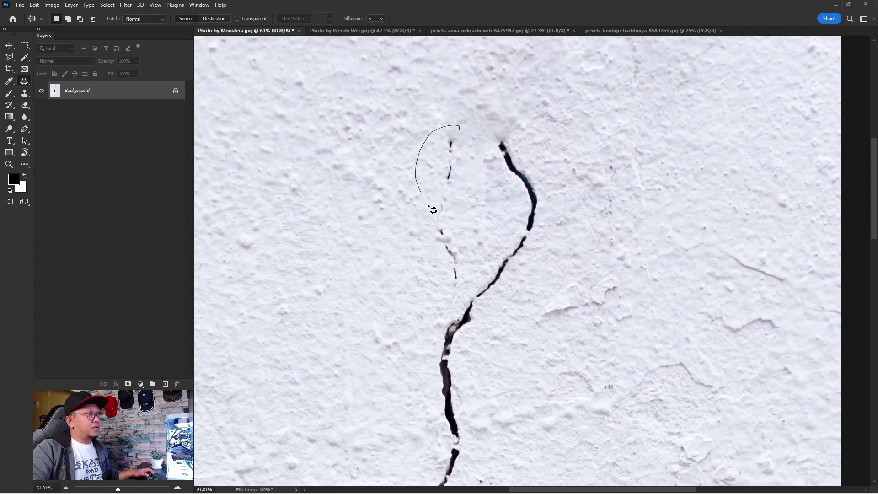
pyautogui.moveTo(471, 123); pyautogui.dragTo(469, 121)
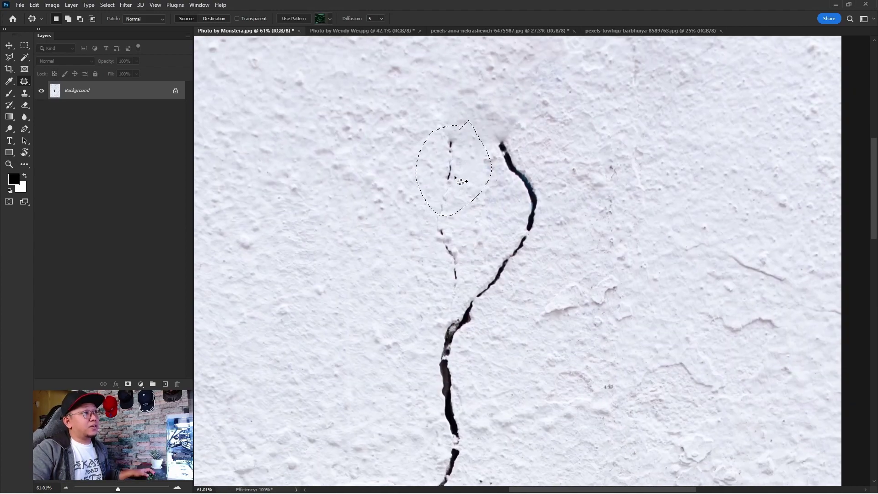
pyautogui.moveTo(460, 178); pyautogui.dragTo(374, 191)
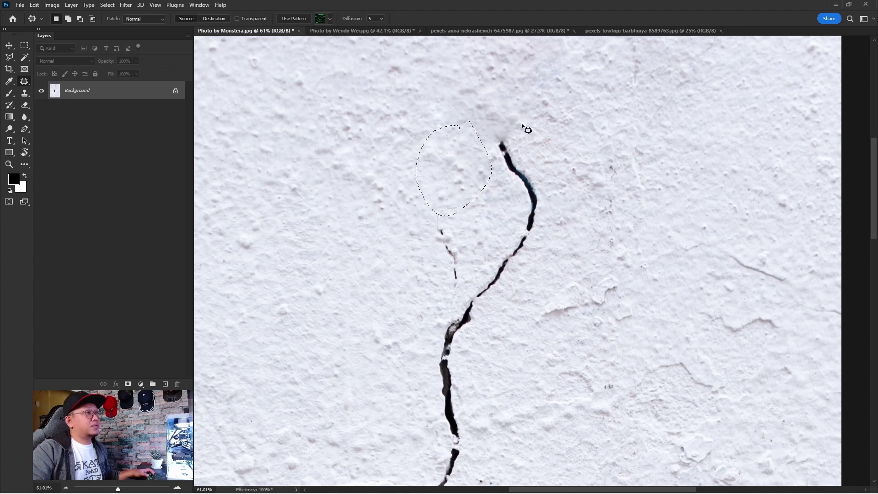
# Step: Patch the next sections of the crack's upper end with surrounding wall texture
pyautogui.moveTo(516, 177)
pyautogui.mouseDown()
pyautogui.moveTo(467, 239)
pyautogui.moveTo(475, 275)
pyautogui.mouseUp()
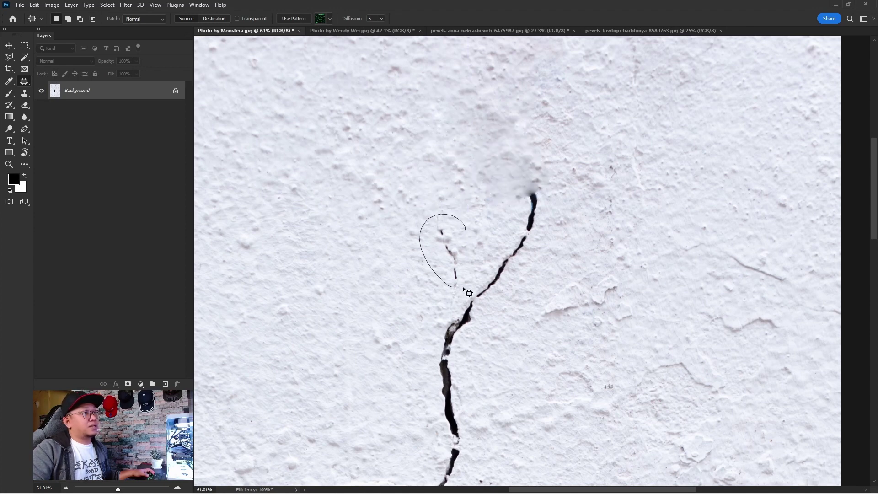
pyautogui.moveTo(562, 244); pyautogui.dragTo(438, 251)
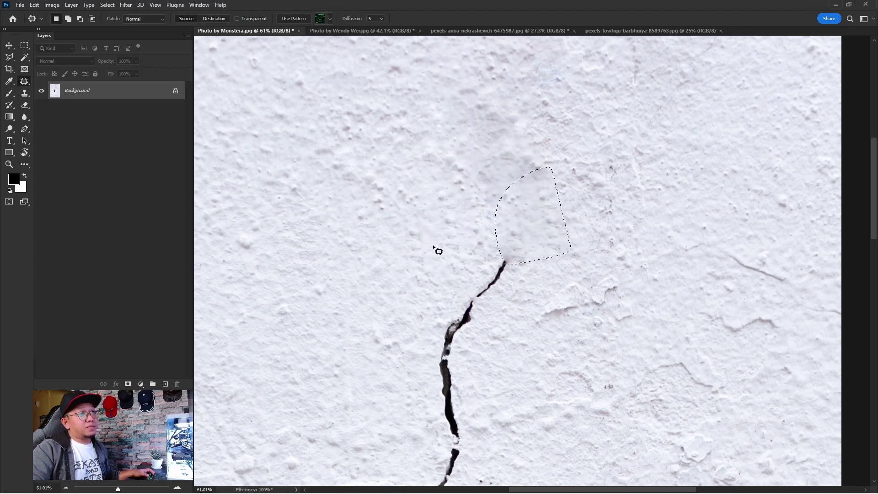
pyautogui.moveTo(555, 154); pyautogui.dragTo(504, 192)
pyautogui.moveTo(499, 253)
pyautogui.mouseDown()
pyautogui.moveTo(507, 204)
pyautogui.moveTo(529, 195)
pyautogui.mouseUp()
pyautogui.moveTo(489, 243); pyautogui.dragTo(385, 245)
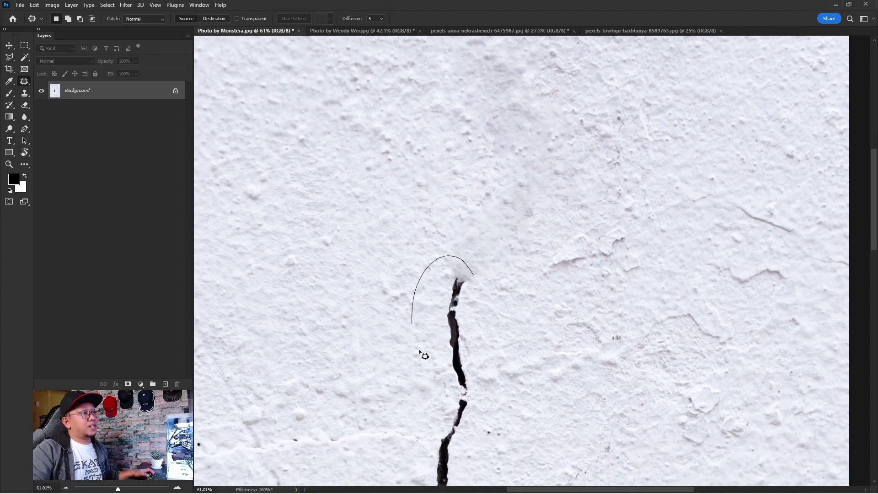
pyautogui.moveTo(420, 351); pyautogui.dragTo(473, 274)
pyautogui.moveTo(368, 314); pyautogui.dragTo(348, 313)
pyautogui.scroll(-3, 495, 231)
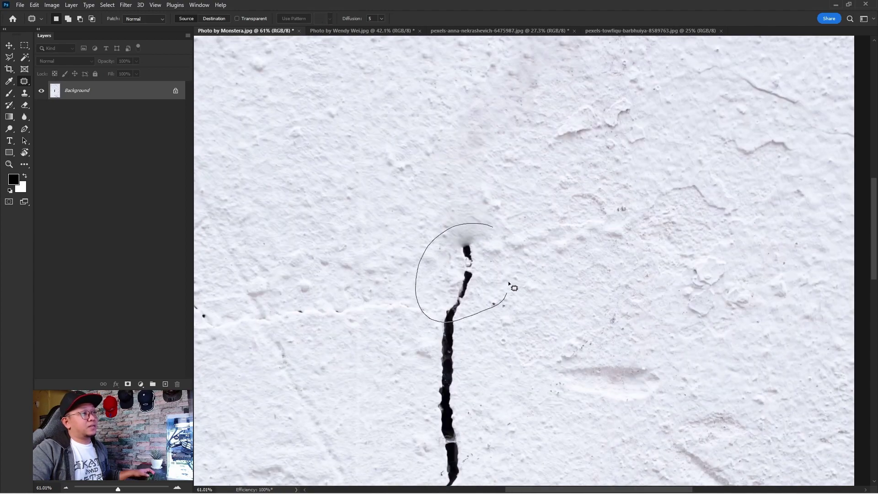
pyautogui.moveTo(509, 285); pyautogui.dragTo(497, 228)
pyautogui.moveTo(466, 274); pyautogui.dragTo(369, 260)
pyautogui.hotkey('ctrl', 'd')
# Step: Patch the crack's new top end and the wall marks above it
pyautogui.moveTo(466, 388); pyautogui.dragTo(476, 303)
pyautogui.moveTo(443, 347); pyautogui.dragTo(413, 305)
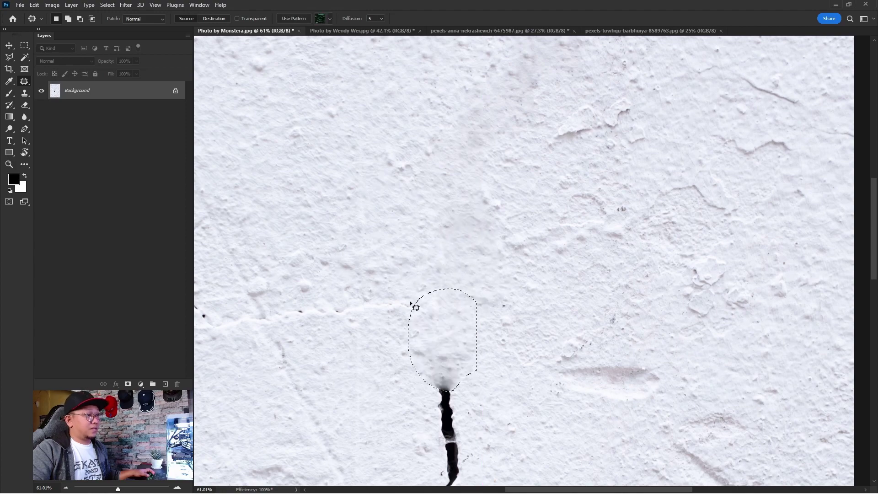
pyautogui.scroll(-2, 526, 310)
pyautogui.hscroll(2, 526, 310)
pyautogui.moveTo(515, 297); pyautogui.dragTo(517, 299)
pyautogui.moveTo(612, 329)
pyautogui.mouseDown()
pyautogui.moveTo(612, 237)
pyautogui.moveTo(712, 286)
pyautogui.mouseUp()
pyautogui.moveTo(654, 265); pyautogui.dragTo(654, 192)
pyautogui.scroll(-1, 538, 262)
pyautogui.hscroll(-3, 539, 263)
pyautogui.moveTo(503, 362); pyautogui.dragTo(486, 354)
pyautogui.moveTo(489, 298); pyautogui.dragTo(424, 280)
pyautogui.hotkey('ctrl', 'd')
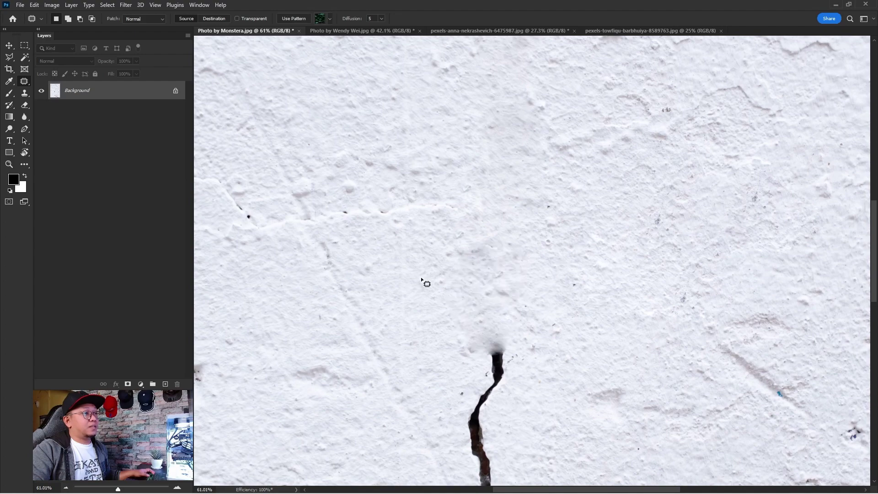
# Step: Zoom out and fit the whole wall photo in the window
pyautogui.hotkey('ctrl', '-')
pyautogui.hotkey('ctrl', '-')
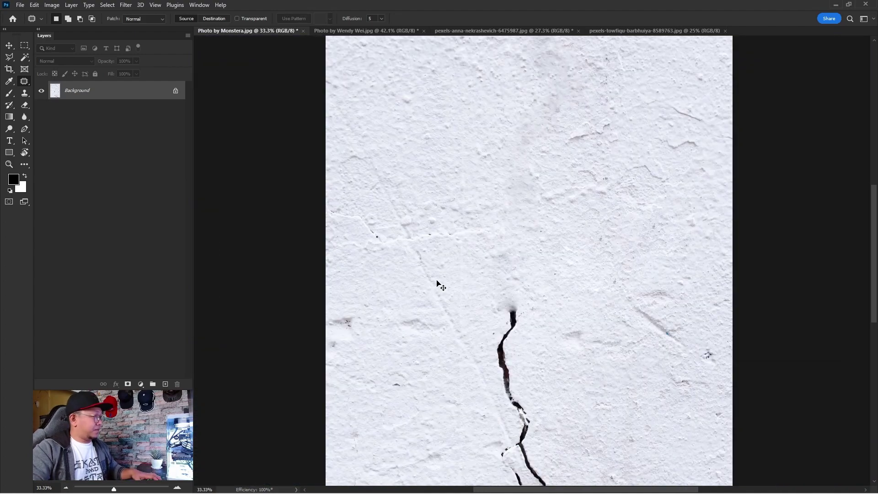
pyautogui.scroll(-1, 475, 289)
pyautogui.hscroll(1, 475, 288)
pyautogui.press('z')
pyautogui.rightClick(495, 277)
pyautogui.click(496, 280)
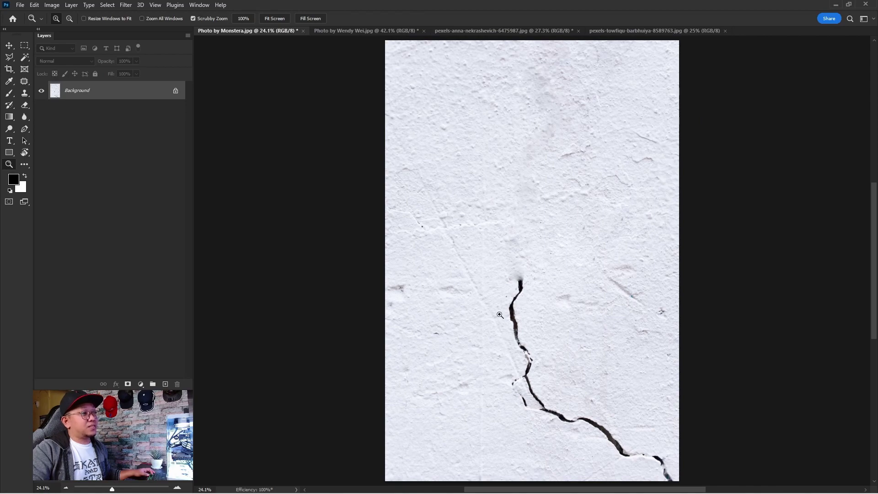
# Step: Zoom in on the crack's top, pick the Clone Stamp and sample clean wall
pyautogui.moveTo(514, 304); pyautogui.dragTo(594, 304)
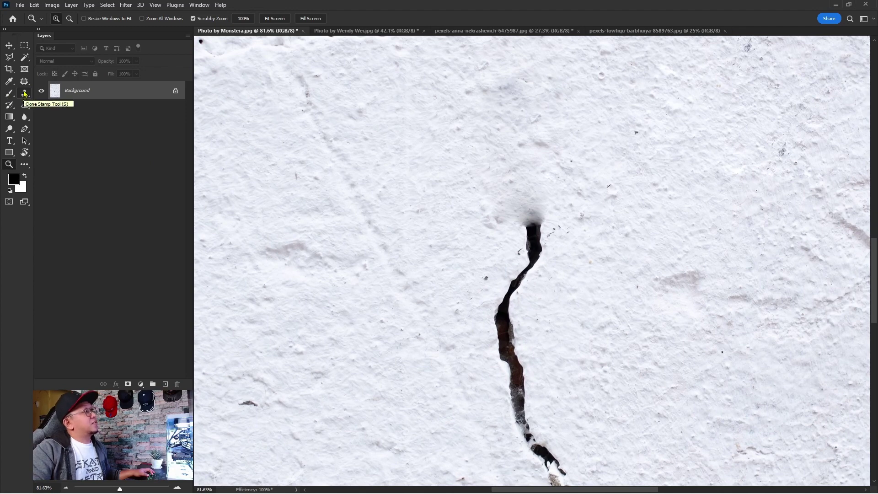
pyautogui.click(24, 94)
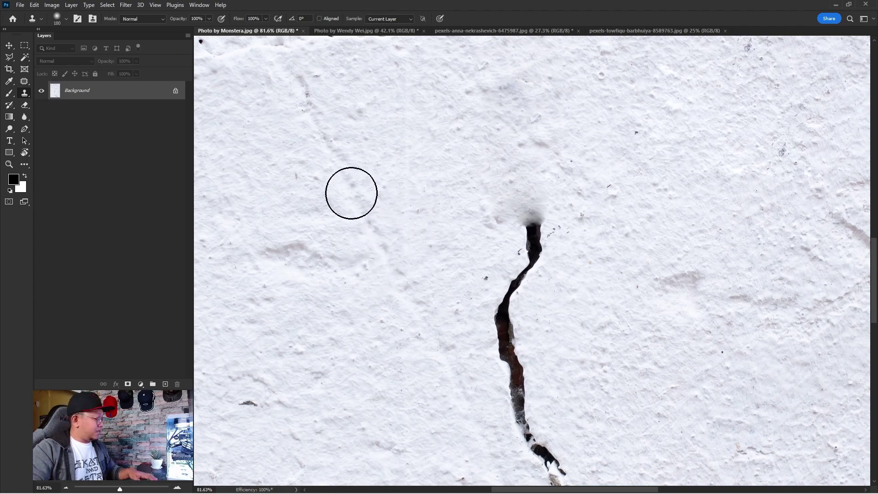
pyautogui.hotkey('ctrl', '-')
pyautogui.scroll(-2, 396, 226)
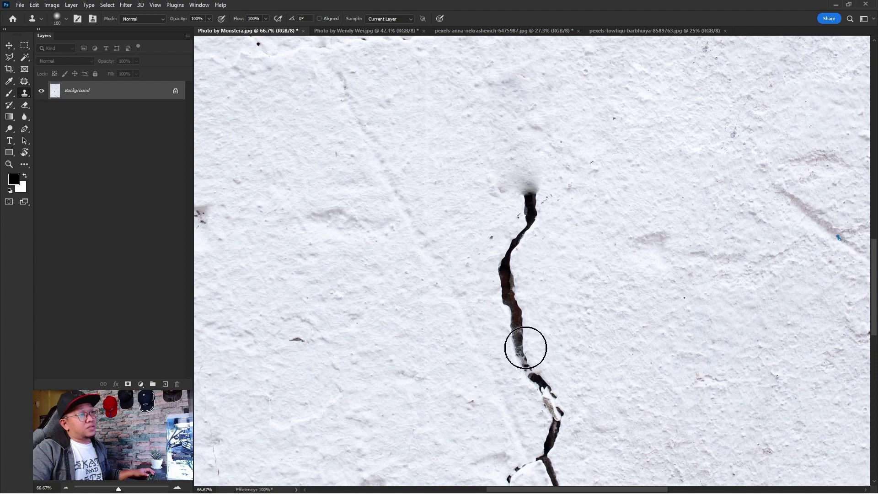
pyautogui.moveTo(393, 262); pyautogui.dragTo(360, 243)
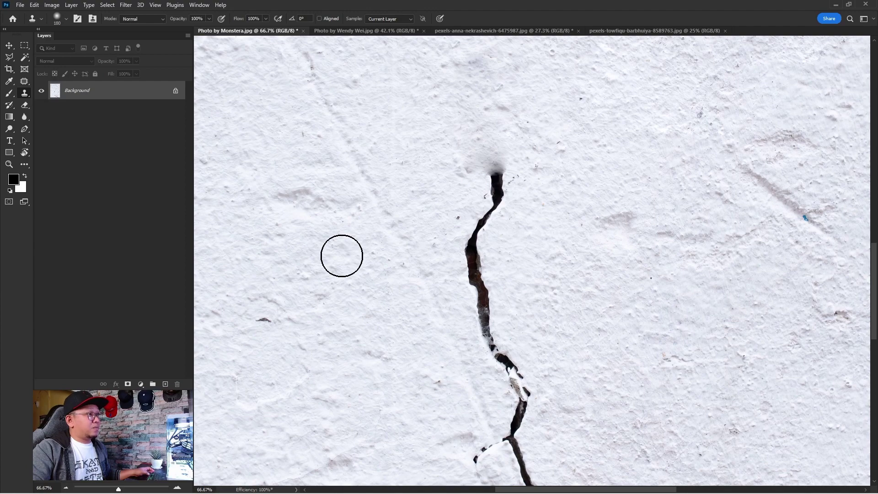
pyautogui.keyDown('alt'); pyautogui.click(342, 256); pyautogui.keyUp('alt')
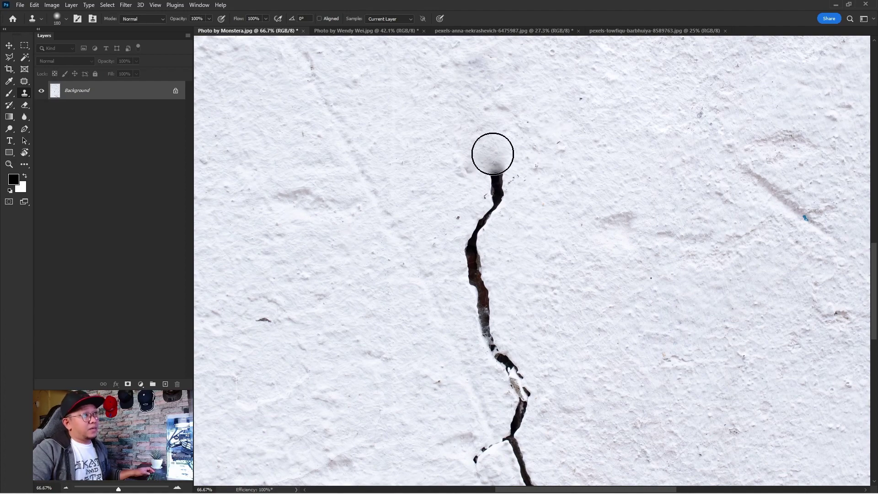
# Step: Paint wall texture over the top stretch of the crack
pyautogui.moveTo(495, 152)
pyautogui.mouseDown()
pyautogui.moveTo(483, 212)
pyautogui.moveTo(486, 316)
pyautogui.mouseUp()
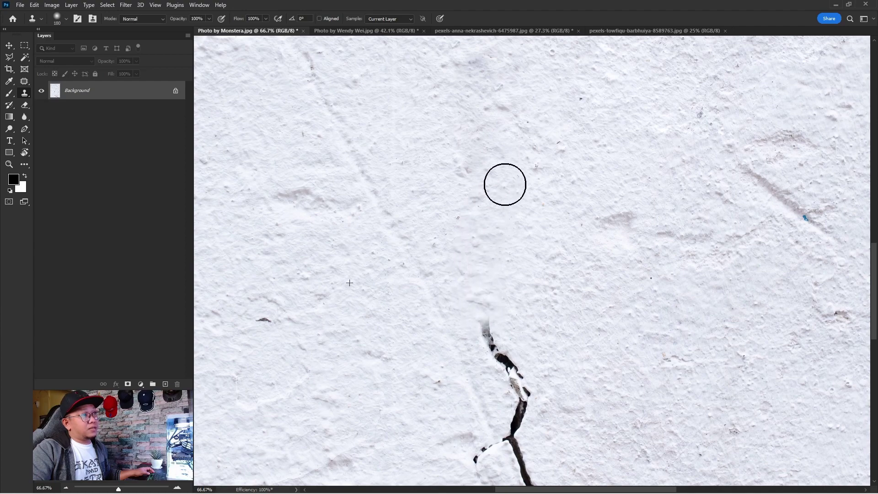
pyautogui.scroll(-3, 464, 153)
pyautogui.moveTo(452, 202)
pyautogui.mouseDown()
pyautogui.moveTo(486, 304)
pyautogui.moveTo(465, 328)
pyautogui.mouseUp()
pyautogui.scroll(-2, 420, 180)
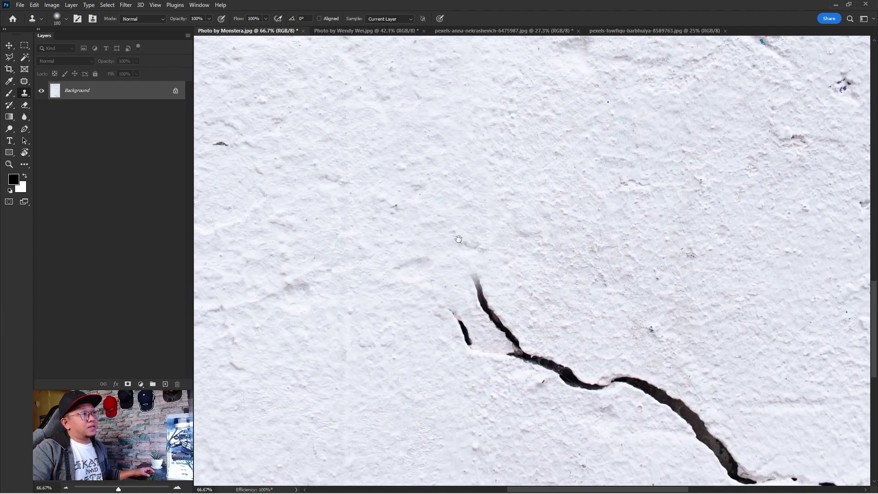
# Step: Clone out the small branch crack, the faint streak and the crack's upper part
pyautogui.scroll(-3, 445, 248)
pyautogui.moveTo(445, 247)
pyautogui.mouseDown()
pyautogui.moveTo(437, 237)
pyautogui.moveTo(455, 265)
pyautogui.mouseUp()
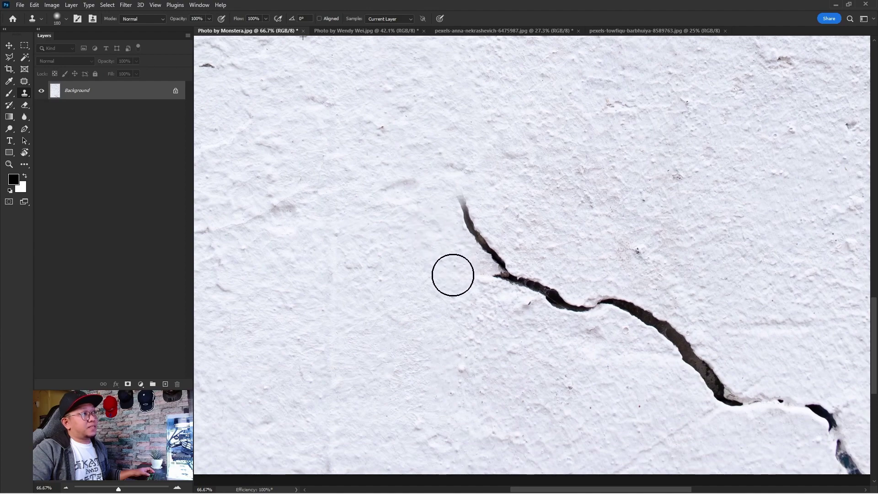
pyautogui.moveTo(451, 302)
pyautogui.mouseDown()
pyautogui.moveTo(469, 328)
pyautogui.moveTo(468, 313)
pyautogui.moveTo(465, 331)
pyautogui.moveTo(474, 328)
pyautogui.moveTo(465, 325)
pyautogui.moveTo(469, 316)
pyautogui.moveTo(475, 325)
pyautogui.moveTo(467, 317)
pyautogui.mouseUp()
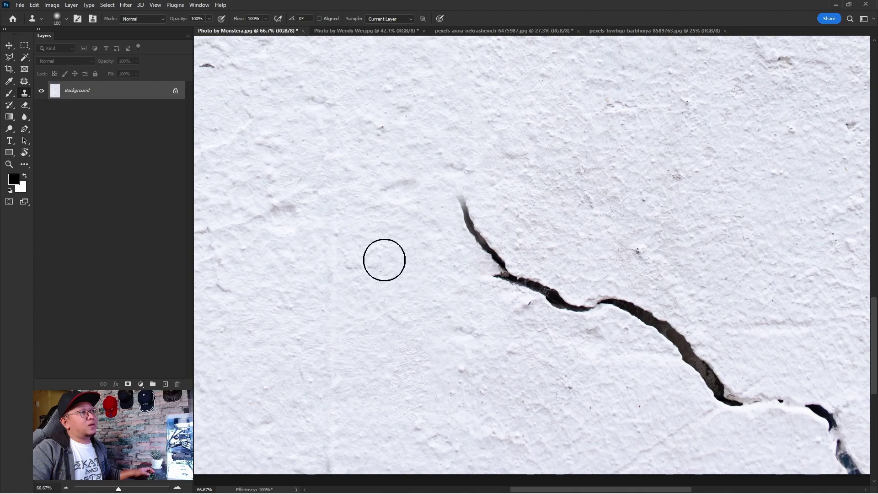
pyautogui.keyDown('alt'); pyautogui.click(379, 246); pyautogui.keyUp('alt')
pyautogui.moveTo(450, 188)
pyautogui.mouseDown()
pyautogui.moveTo(561, 294)
pyautogui.moveTo(513, 291)
pyautogui.moveTo(411, 192)
pyautogui.mouseUp()
# Step: Clone away the crack's middle section and a dark speck on the wall
pyautogui.keyDown('alt'); pyautogui.click(411, 215); pyautogui.keyUp('alt')
pyautogui.moveTo(483, 190)
pyautogui.mouseDown()
pyautogui.moveTo(596, 255)
pyautogui.moveTo(625, 290)
pyautogui.moveTo(672, 286)
pyautogui.moveTo(634, 291)
pyautogui.moveTo(729, 321)
pyautogui.moveTo(752, 352)
pyautogui.mouseUp()
pyautogui.keyDown('alt'); pyautogui.click(491, 266); pyautogui.keyUp('alt')
pyautogui.keyDown('alt'); pyautogui.click(569, 249); pyautogui.keyUp('alt')
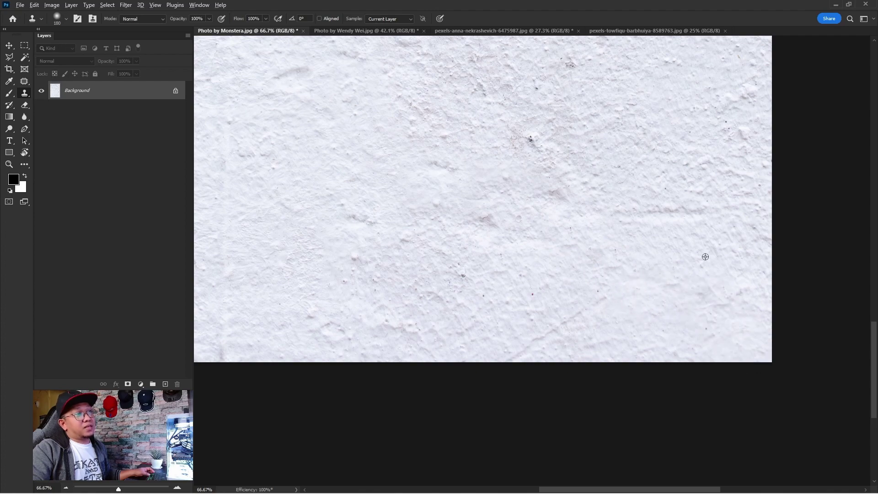
pyautogui.scroll(2, 598, 211)
pyautogui.moveTo(551, 206); pyautogui.dragTo(508, 197)
# Step: Pan across the wall, then fit the whole wall image in the window
pyautogui.moveTo(276, 172); pyautogui.dragTo(364, 220)
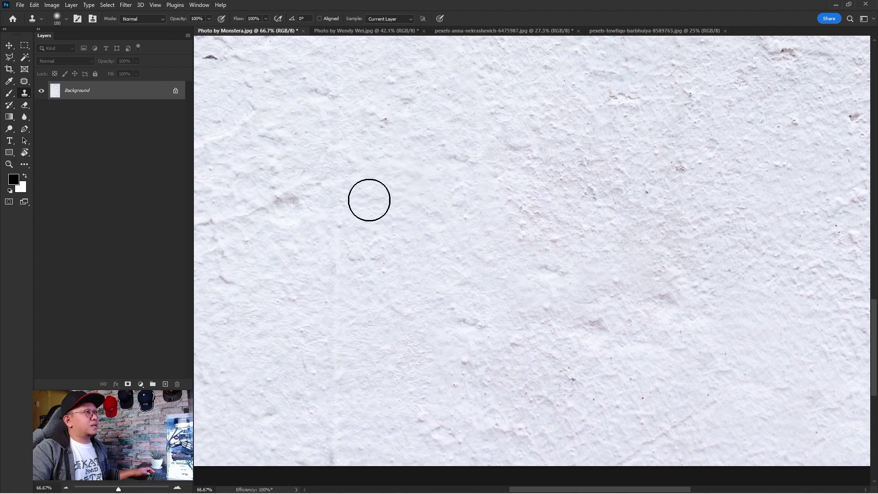
pyautogui.hscroll(-5, 428, 216)
pyautogui.press('z')
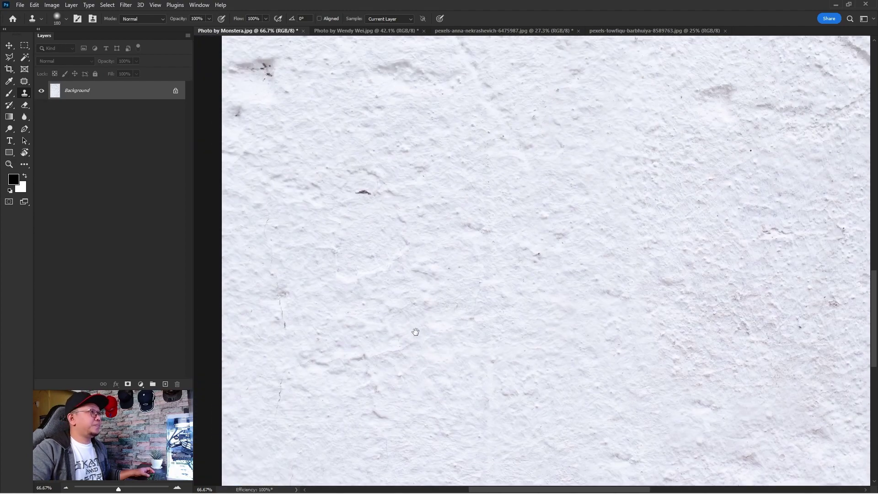
pyautogui.rightClick(461, 189)
pyautogui.click(476, 194)
# Step: Switch to the beach photo and fit it in the window
pyautogui.press('s')
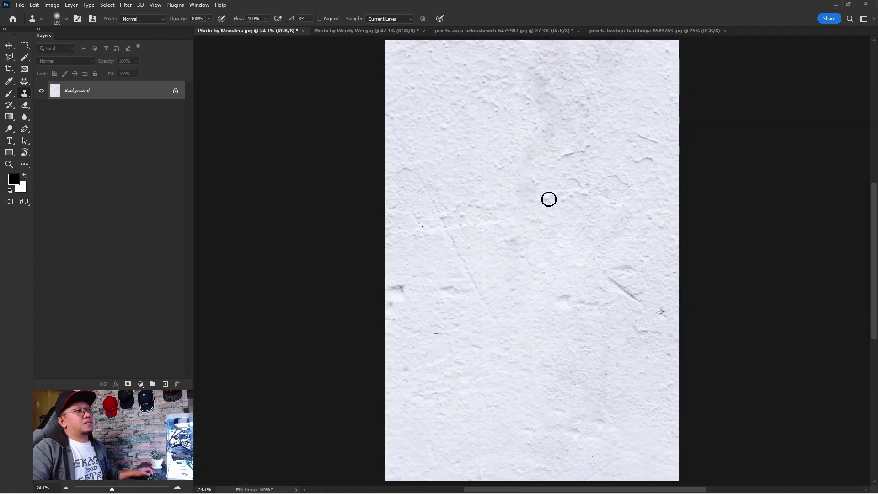
pyautogui.press('z')
pyautogui.hotkey('ctrl', 'Tab')
pyautogui.rightClick(530, 286)
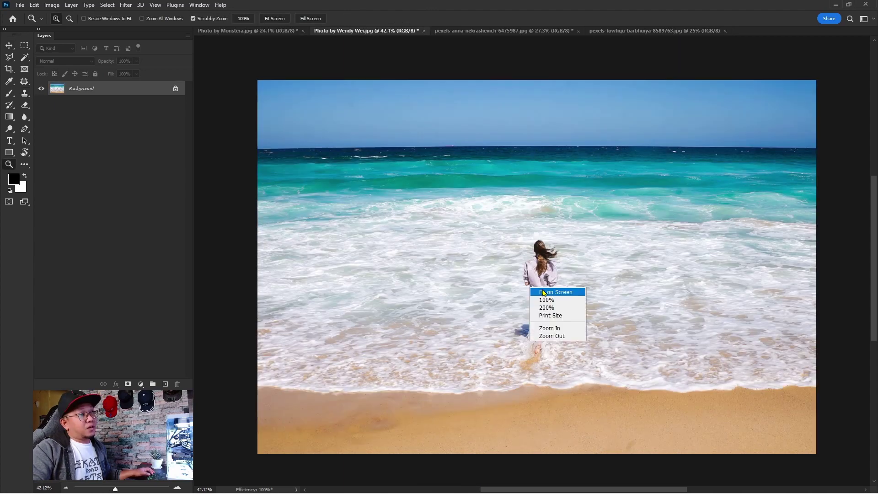
pyautogui.click(540, 291)
pyautogui.press('v')
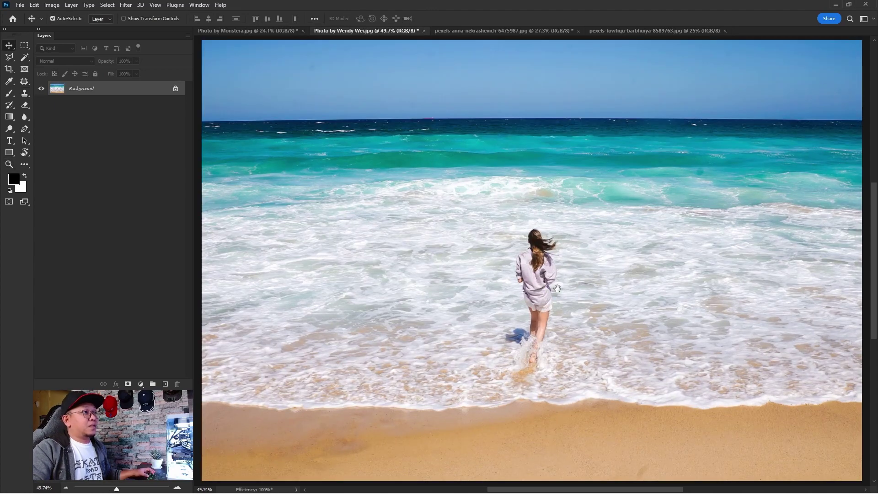
pyautogui.moveTo(557, 288); pyautogui.dragTo(508, 282)
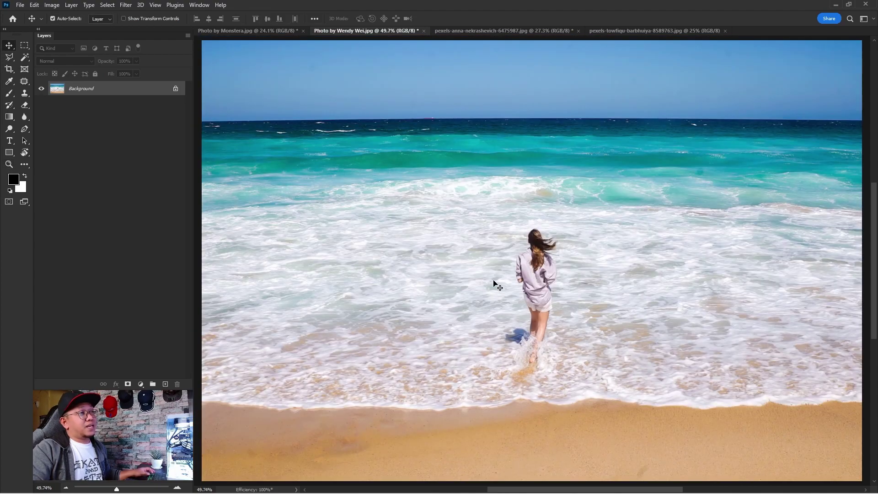
# Step: Patch the girl out of the surf using nearby water texture
pyautogui.press('j')
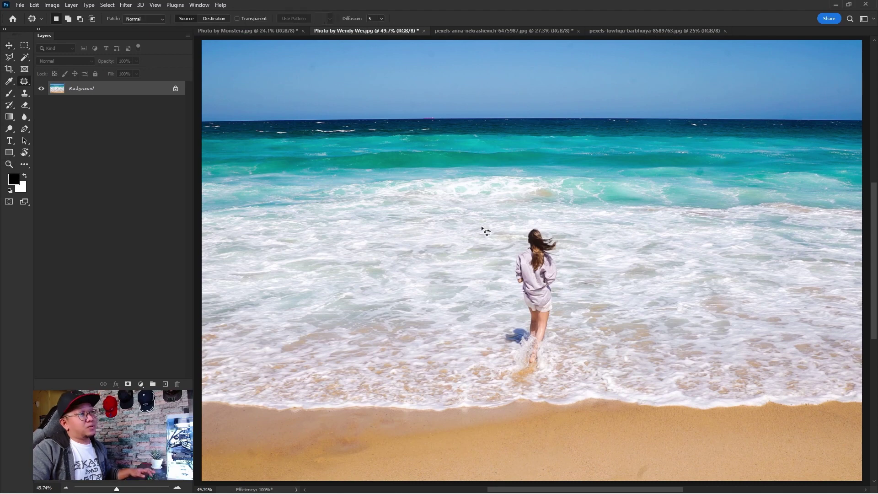
pyautogui.moveTo(536, 221)
pyautogui.mouseDown()
pyautogui.moveTo(511, 227)
pyautogui.moveTo(499, 354)
pyautogui.mouseUp()
pyautogui.moveTo(561, 344); pyautogui.dragTo(536, 221)
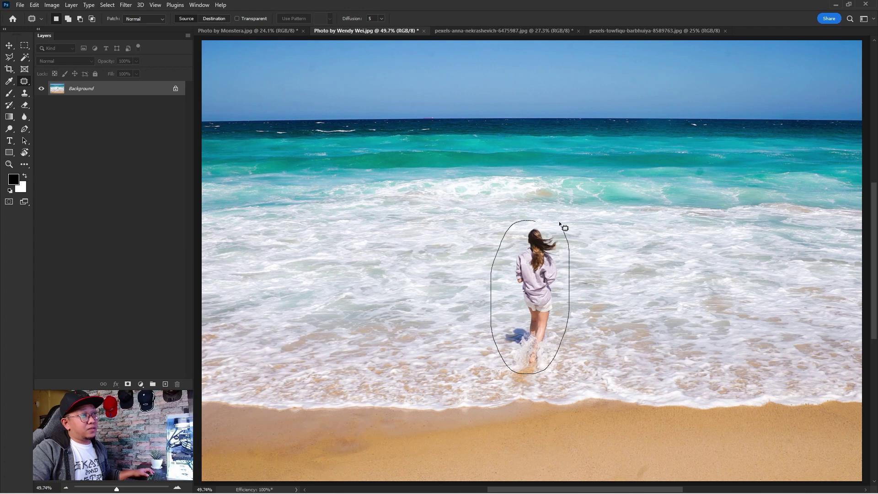
pyautogui.moveTo(528, 303); pyautogui.dragTo(453, 307)
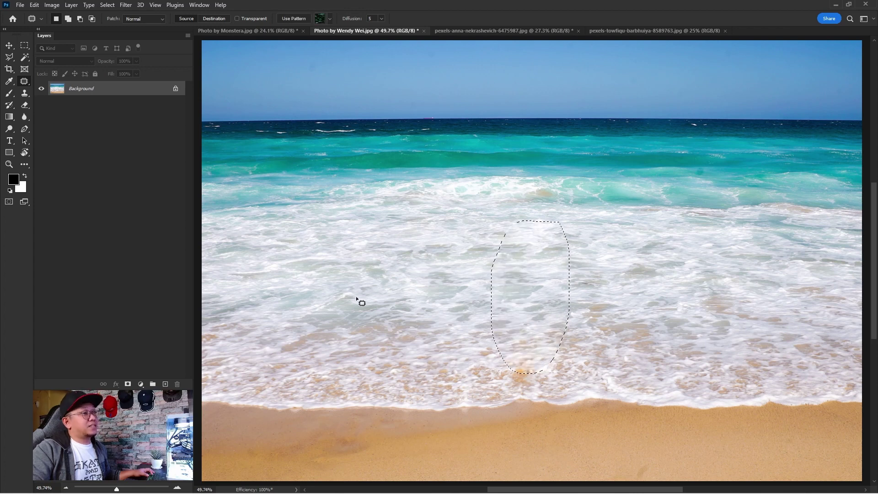
pyautogui.hotkey('ctrl', 'd')
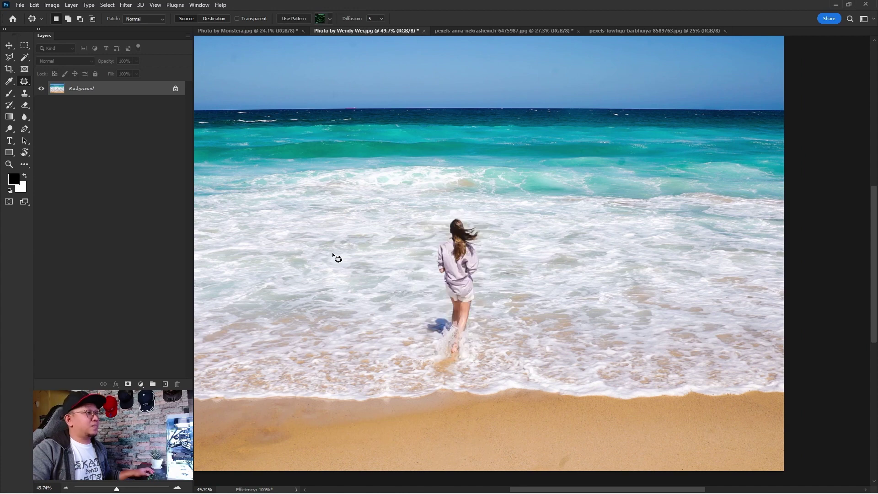
pyautogui.press('s')
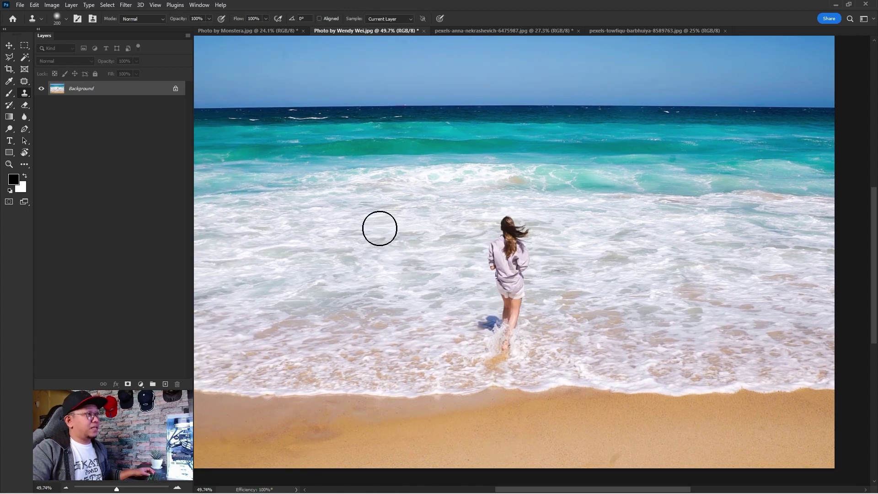
# Step: Clone surf over the girl, then undo it so she returns
pyautogui.keyDown('alt'); pyautogui.click(379, 228); pyautogui.keyUp('alt')
pyautogui.moveTo(518, 229); pyautogui.dragTo(503, 348)
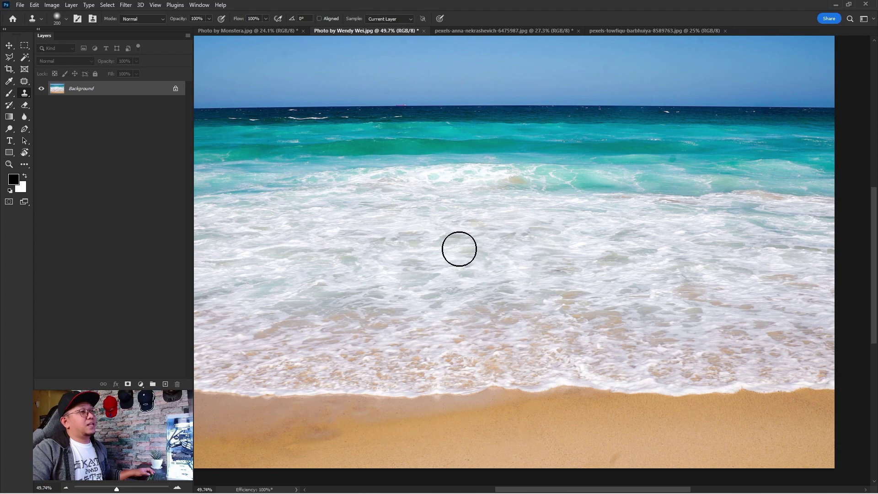
pyautogui.hotkey('ctrl', 'z')
pyautogui.hotkey('ctrl', 'z')
pyautogui.hotkey('ctrl', 'd')
# Step: Clone a copy of the girl into the surf on her left, then switch to the acne photo
pyautogui.keyDown('alt'); pyautogui.click(509, 224); pyautogui.keyUp('alt')
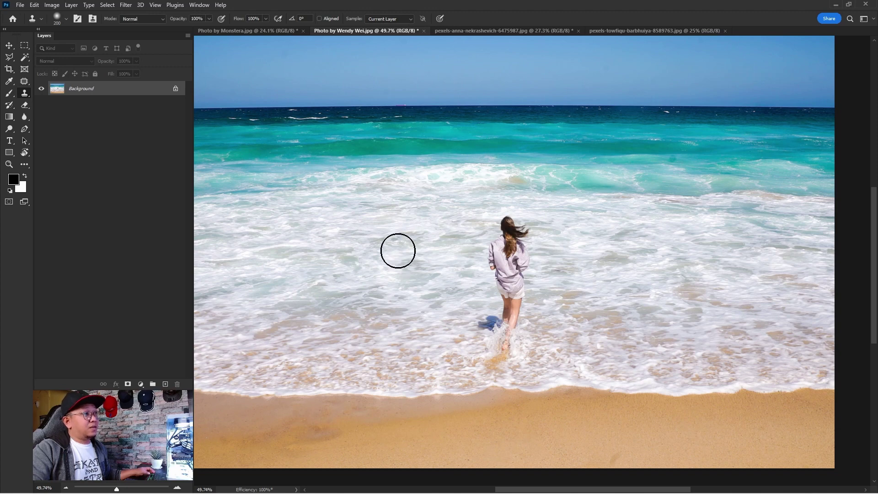
pyautogui.moveTo(386, 241)
pyautogui.mouseDown()
pyautogui.moveTo(396, 278)
pyautogui.moveTo(383, 358)
pyautogui.moveTo(393, 365)
pyautogui.mouseUp()
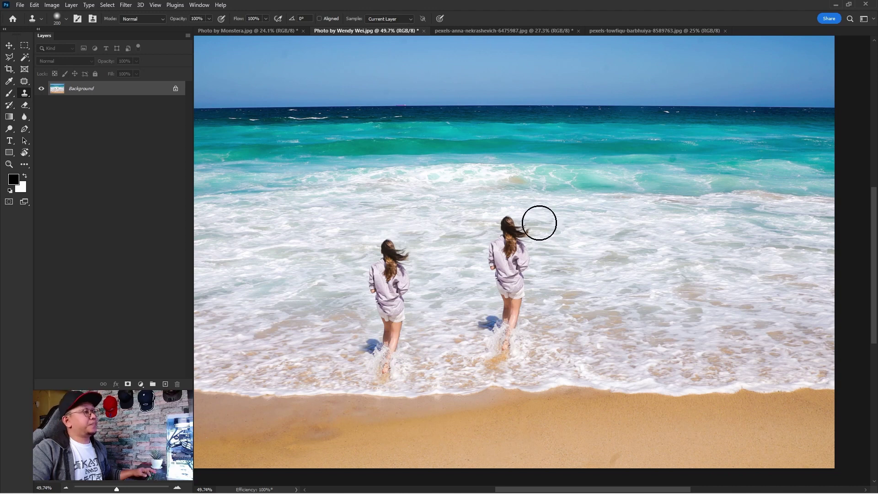
pyautogui.press('v')
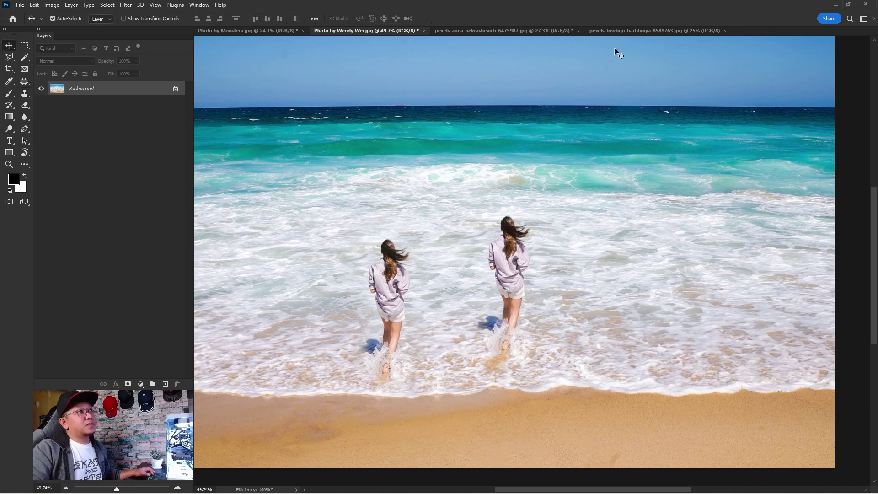
pyautogui.click(473, 31)
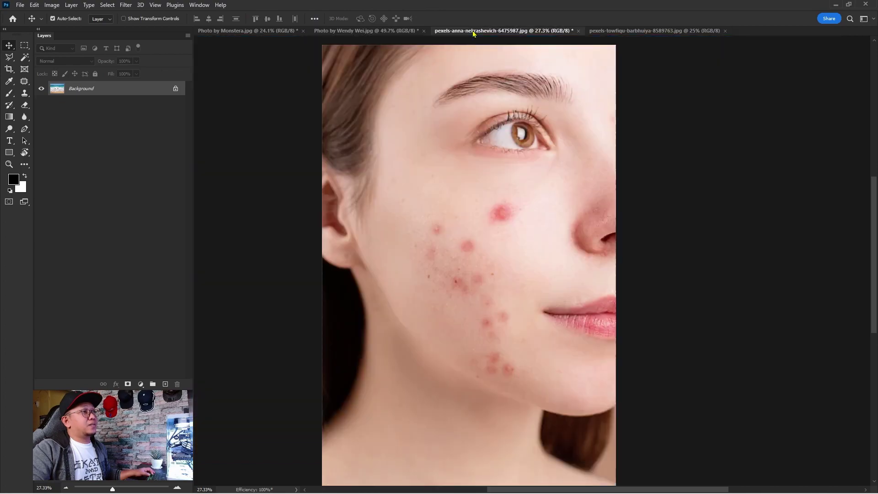
# Step: Fit and re-centre the acne close-up photo in the window
pyautogui.rightClick(478, 278)
pyautogui.click(494, 284)
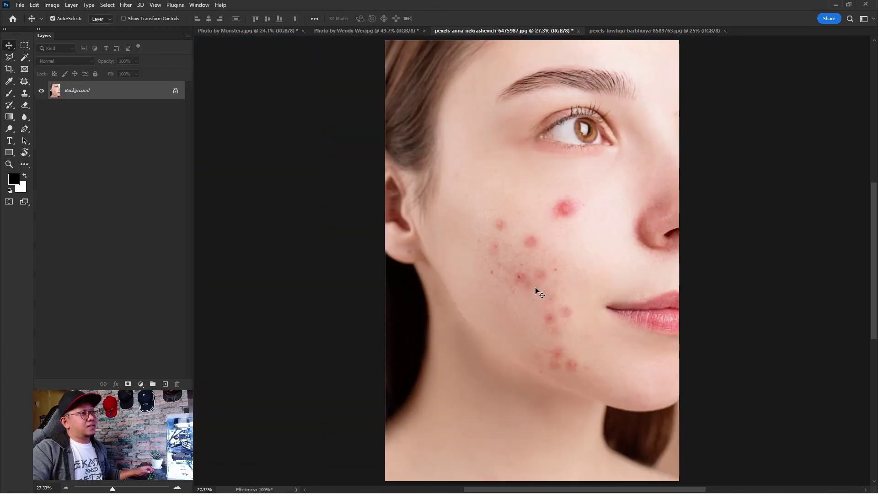
pyautogui.moveTo(542, 281); pyautogui.dragTo(432, 266)
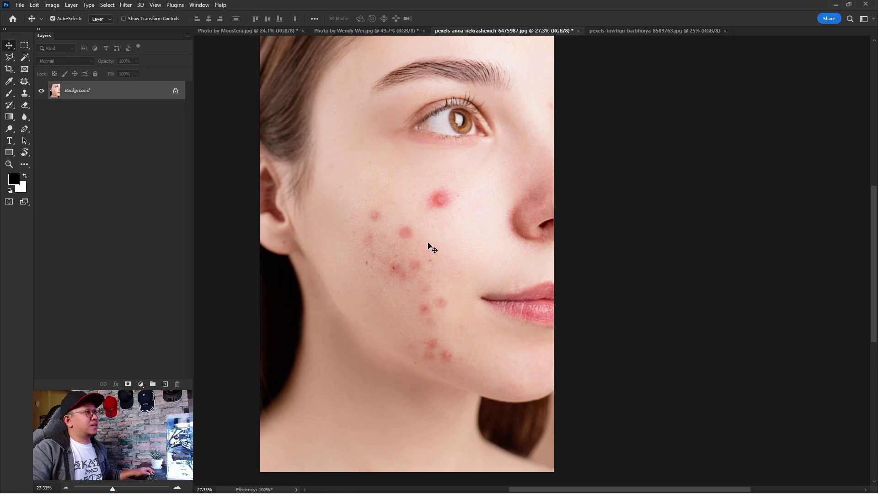
pyautogui.rightClick(450, 250)
pyautogui.click(467, 254)
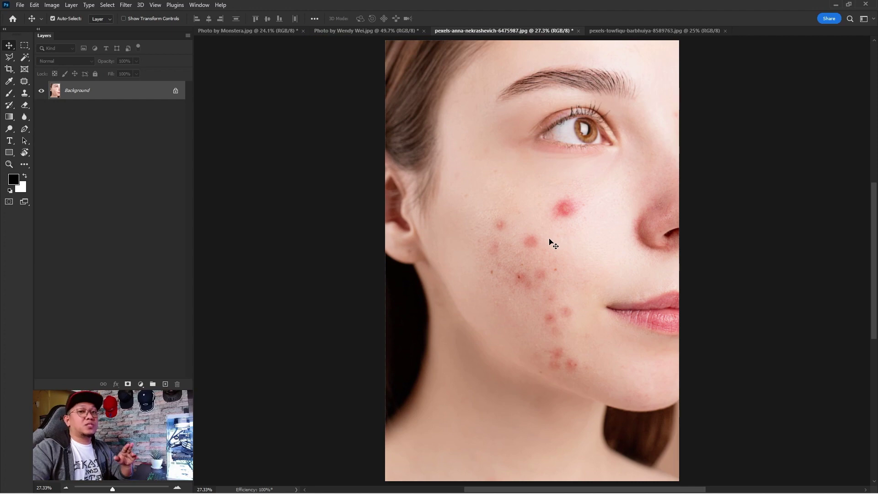
# Step: Zoom into the blemished cheek and start outlining the large red blemish
pyautogui.press('z')
pyautogui.moveTo(588, 221)
pyautogui.mouseDown()
pyautogui.moveTo(614, 234)
pyautogui.moveTo(536, 260)
pyautogui.mouseUp()
pyautogui.press('j')
pyautogui.moveTo(475, 198)
pyautogui.mouseDown()
pyautogui.moveTo(503, 266)
pyautogui.moveTo(496, 190)
pyautogui.mouseUp()
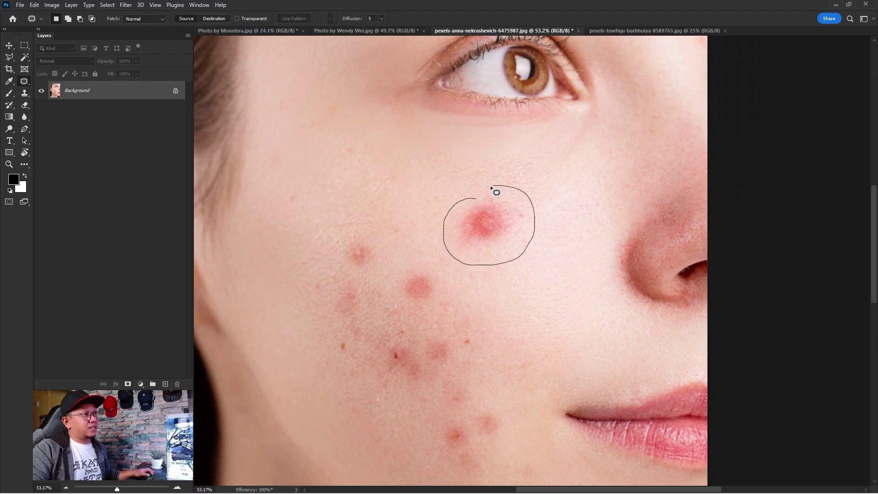
# Step: Patch the large red blemish with clean skin, then undo the fix
pyautogui.moveTo(506, 248); pyautogui.dragTo(526, 328)
pyautogui.hotkey('ctrl', 'd')
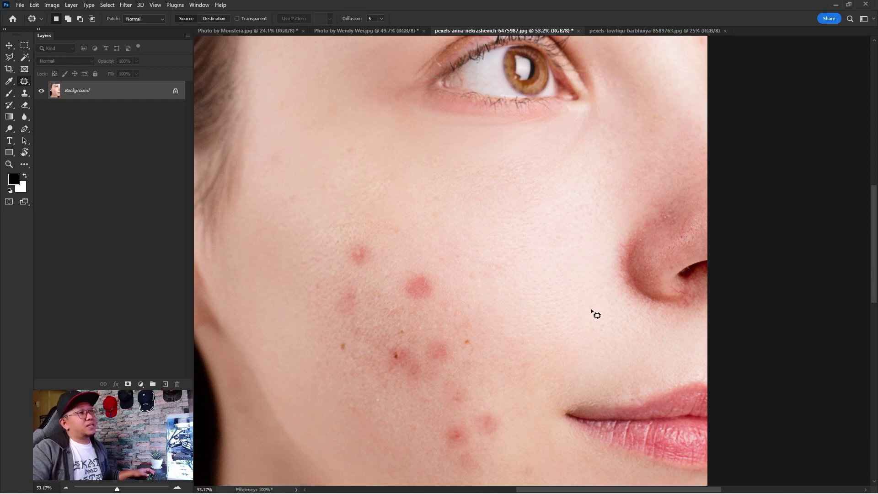
pyautogui.hotkey('ctrl', 'z')
pyautogui.hotkey('ctrl', 'z')
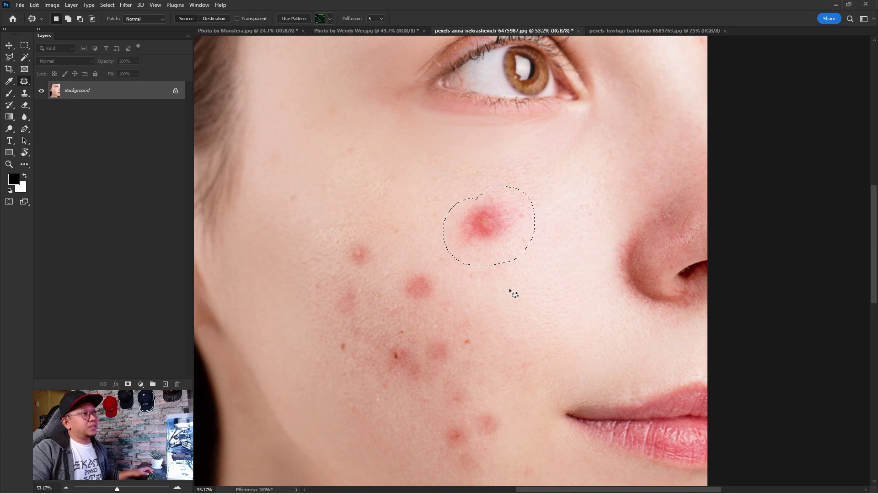
pyautogui.hotkey('ctrl', 'd')
# Step: Set the Clone Stamp brush to 300 and sample clean skin below the blemish
pyautogui.press('s')
pyautogui.press(']')
pyautogui.press(']')
pyautogui.press(']')
pyautogui.press('[')
pyautogui.keyDown('alt'); pyautogui.click(504, 286); pyautogui.keyUp('alt')
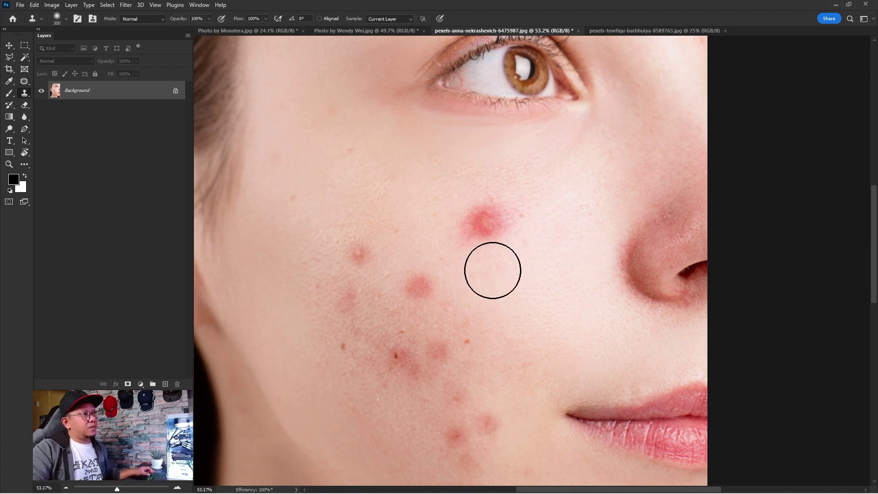
# Step: Dab the clone stamp on the red blemish and adjust the zoom
pyautogui.click(489, 217)
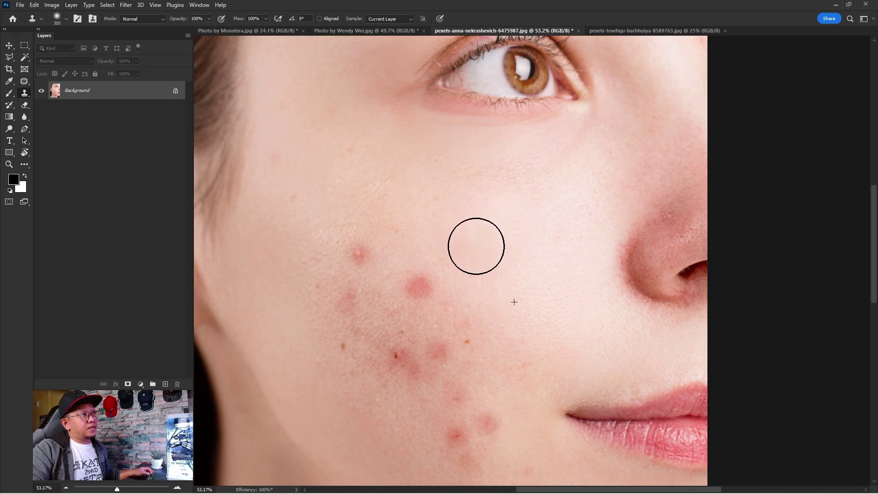
pyautogui.press('z')
pyautogui.scroll(-3, 501, 294)
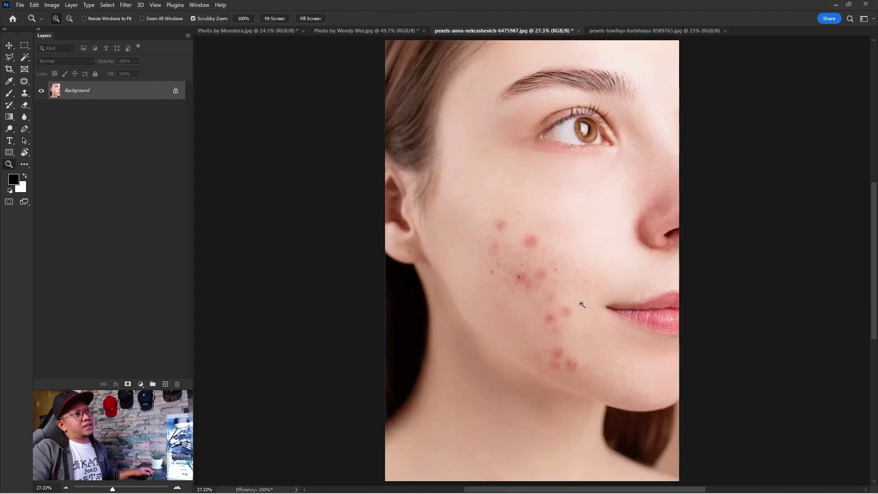
pyautogui.scroll(1, 605, 206)
pyautogui.scroll(2, 604, 215)
pyautogui.scroll(1, 604, 221)
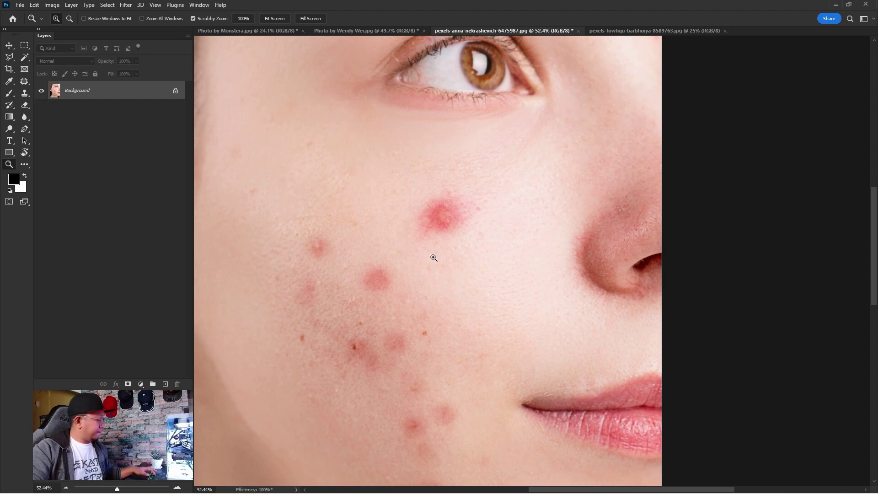
# Step: Resample clean cheek skin, fit the face, then zoom into the acne-covered cheek
pyautogui.press('s')
pyautogui.press('alt')
pyautogui.keyDown('alt'); pyautogui.click(380, 187); pyautogui.keyUp('alt')
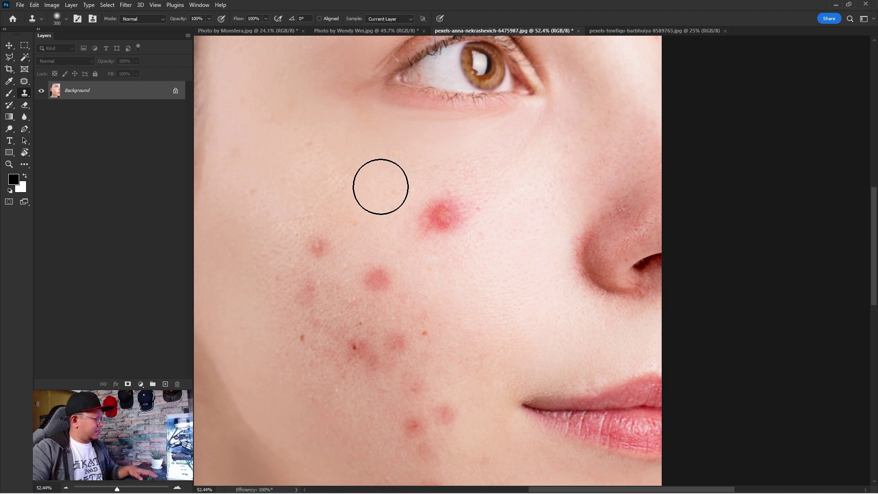
pyautogui.hotkey('ctrl', '0')
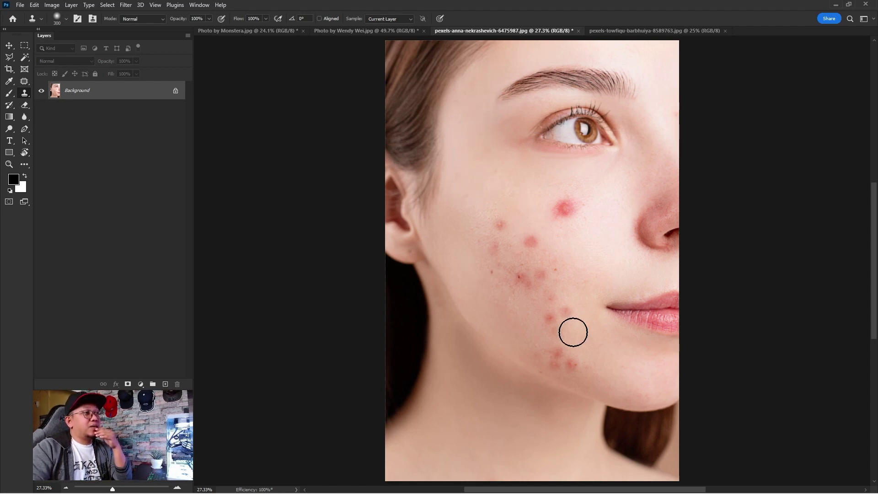
pyautogui.press('z')
pyautogui.moveTo(595, 214); pyautogui.dragTo(483, 270)
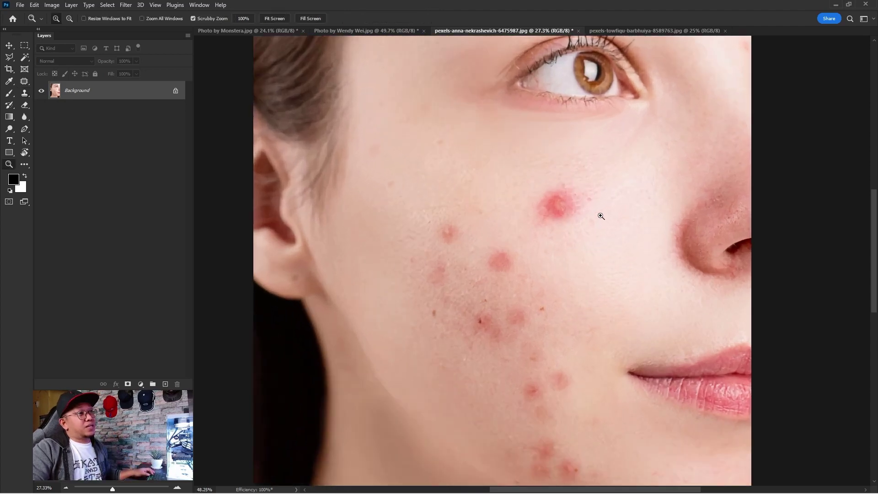
# Step: Clone clean skin over the large red pimple below the eye, retrying once after an undo
pyautogui.press('s')
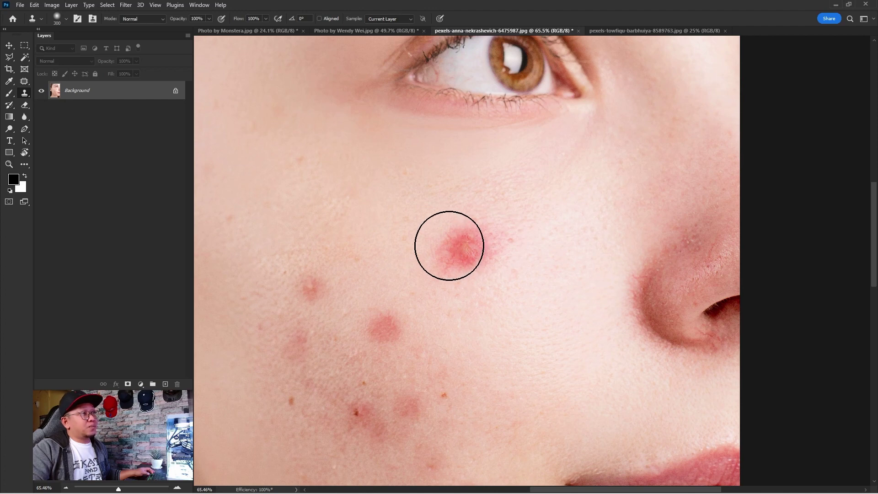
pyautogui.keyDown('alt'); pyautogui.click(385, 236); pyautogui.keyUp('alt')
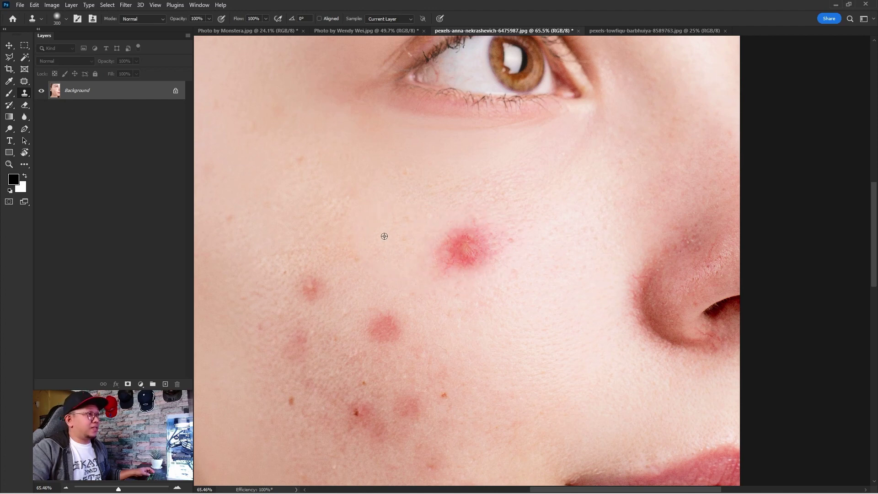
pyautogui.moveTo(467, 245); pyautogui.dragTo(480, 232)
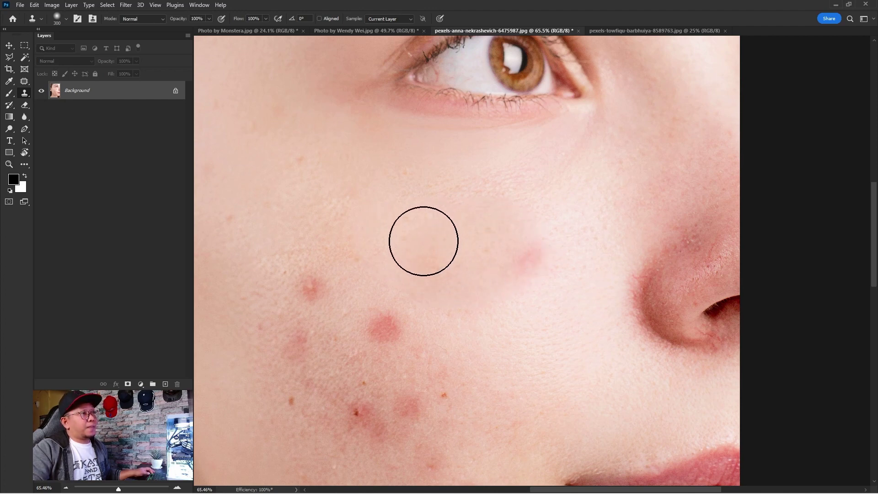
pyautogui.hotkey('ctrl', 'z')
pyautogui.keyDown('alt'); pyautogui.click(506, 284); pyautogui.keyUp('alt')
pyautogui.moveTo(475, 252); pyautogui.dragTo(485, 254)
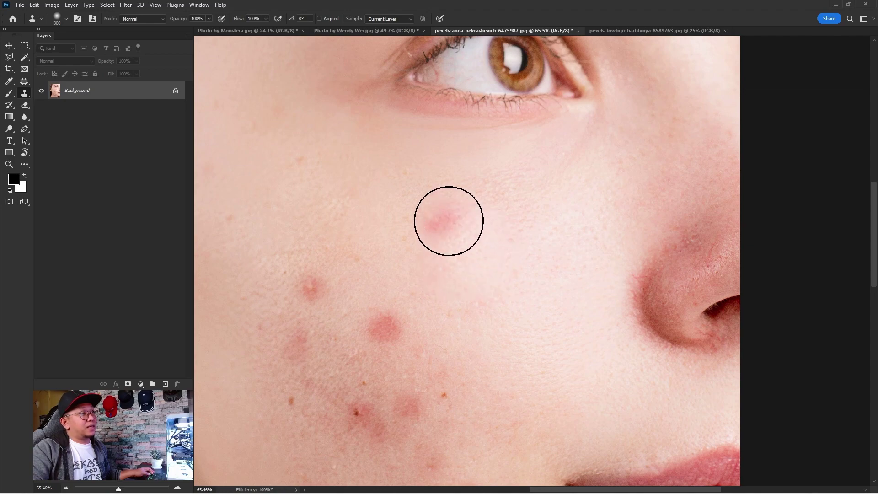
# Step: Fit the whole image on screen, then zoom slightly back in on the cheek
pyautogui.press('z')
pyautogui.hotkey('ctrl', '0')
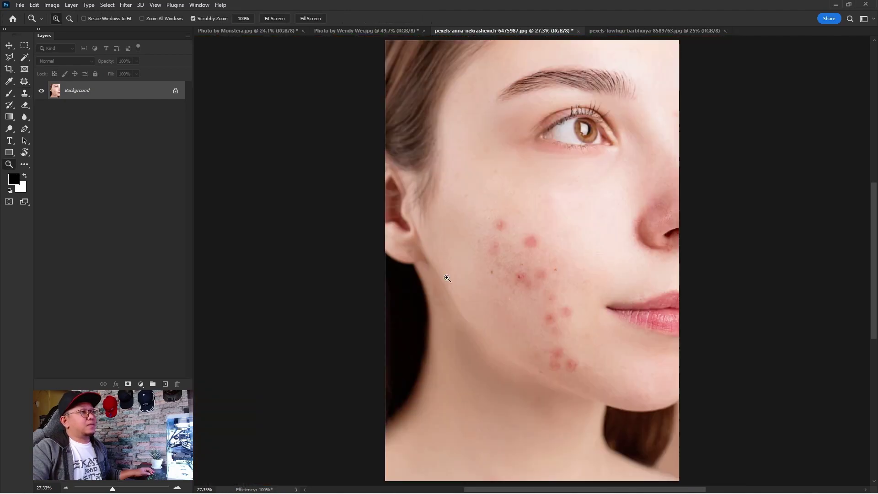
pyautogui.press('v')
pyautogui.scroll(3, 583, 273)
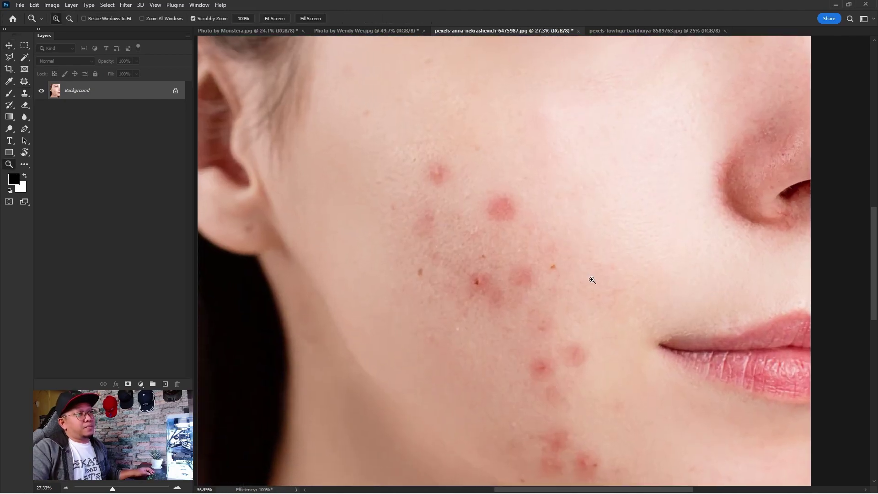
pyautogui.rightClick(534, 254)
pyautogui.click(554, 258)
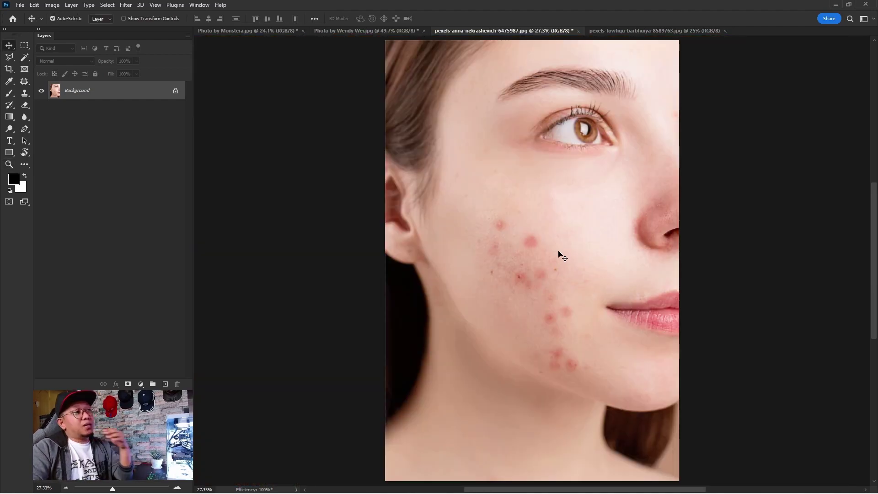
pyautogui.press('z')
pyautogui.moveTo(567, 218)
pyautogui.mouseDown()
pyautogui.moveTo(589, 214)
pyautogui.moveTo(565, 211)
pyautogui.mouseUp()
# Step: Outline a cheek blemish with the Patch tool, then deselect and zoom back out
pyautogui.press('j')
pyautogui.moveTo(542, 181)
pyautogui.mouseDown()
pyautogui.moveTo(553, 200)
pyautogui.moveTo(529, 186)
pyautogui.moveTo(520, 219)
pyautogui.moveTo(555, 226)
pyautogui.mouseUp()
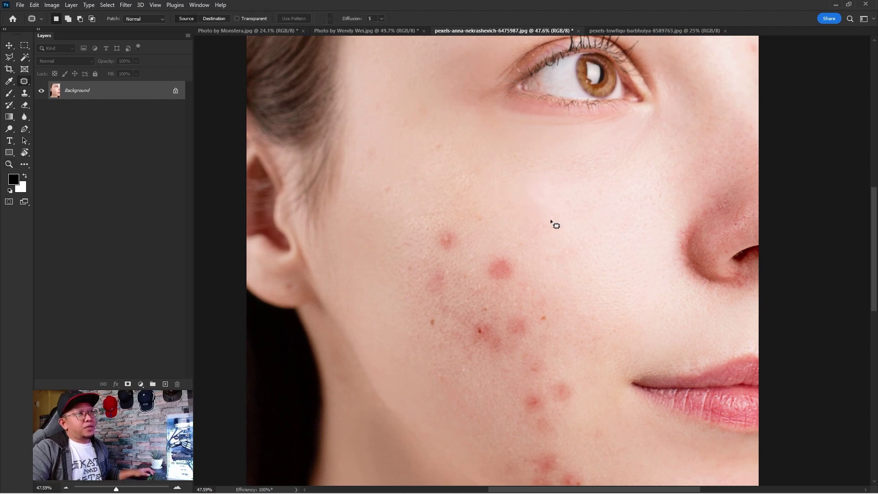
pyautogui.hotkey('ctrl', 'd')
pyautogui.press('z')
pyautogui.scroll(-3, 519, 256)
pyautogui.press('v')
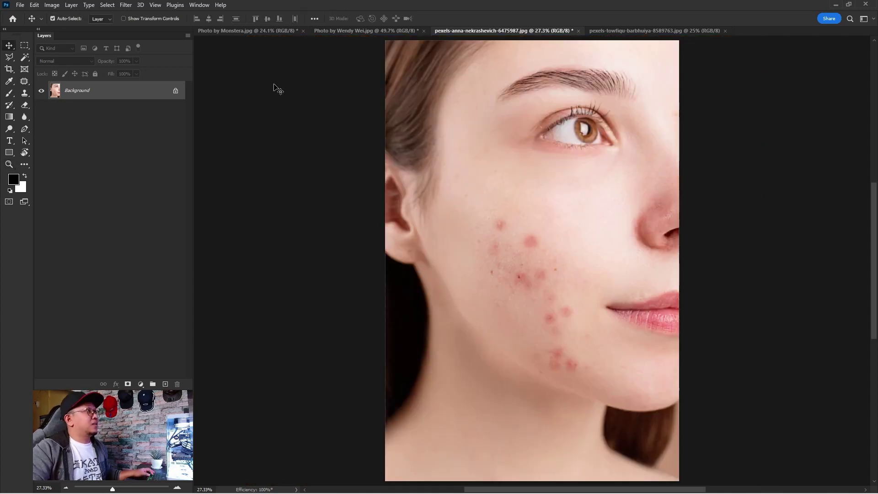
pyautogui.click(199, 5)
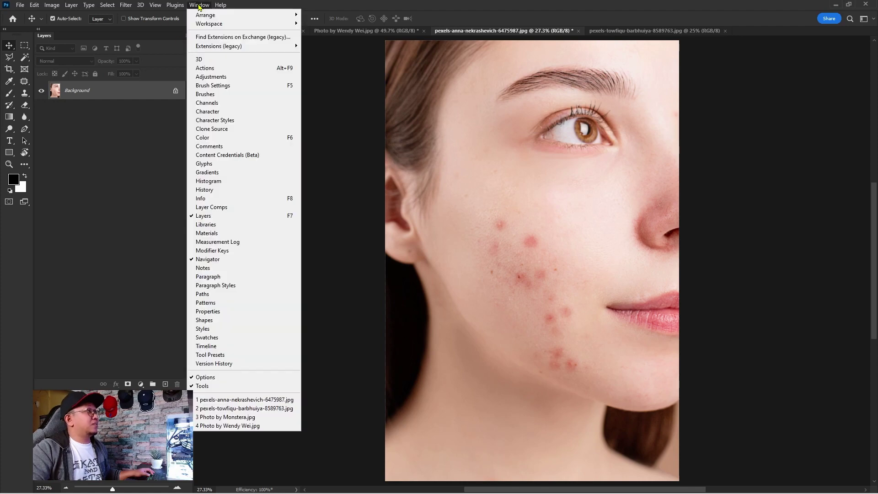
# Step: Show the Actions panel with Smooth skin's Action 5 expanded, browsing its flyout menu without choosing
pyautogui.click(215, 64)
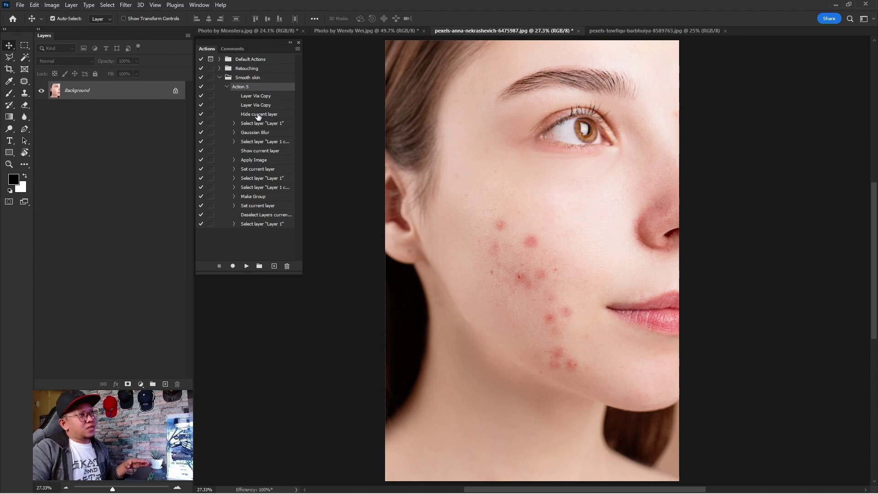
pyautogui.click(297, 49)
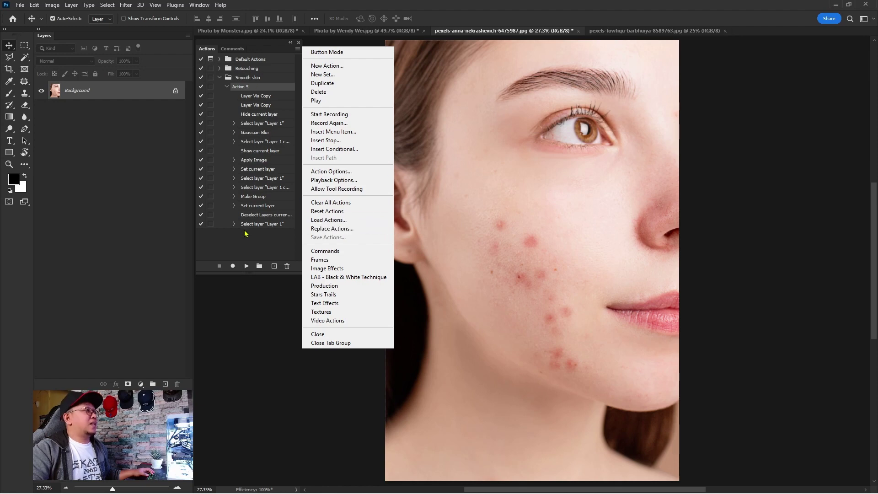
pyautogui.click(248, 248)
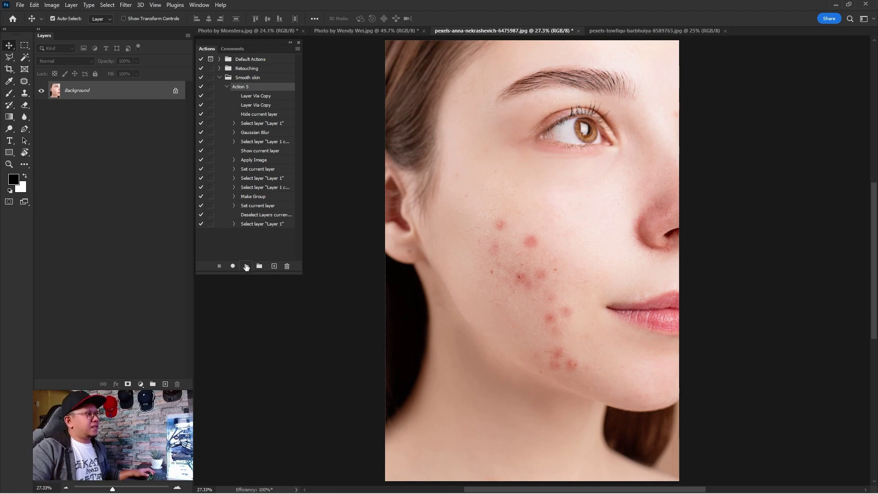
# Step: Play Smooth skin's Action 5 to build Layer 1 and Layer 1 copy, then pan the canvas
pyautogui.click(246, 267)
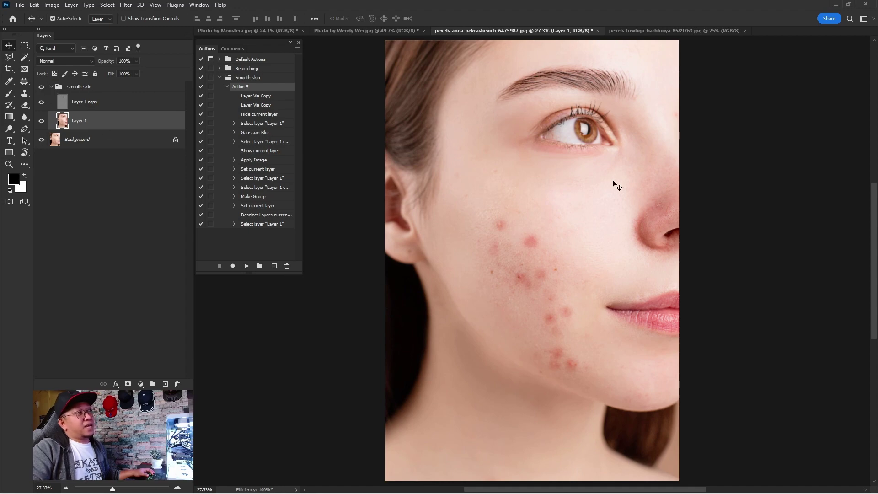
pyautogui.moveTo(480, 237); pyautogui.dragTo(441, 260)
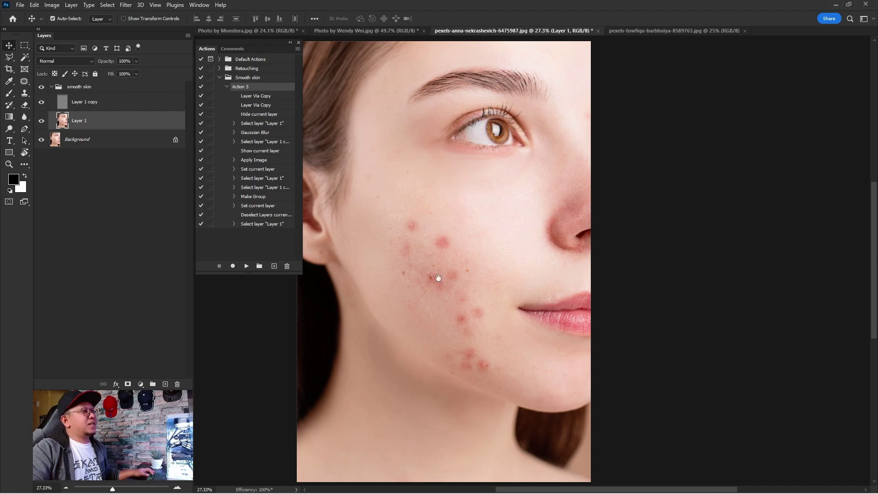
pyautogui.hscroll(2, 435, 281)
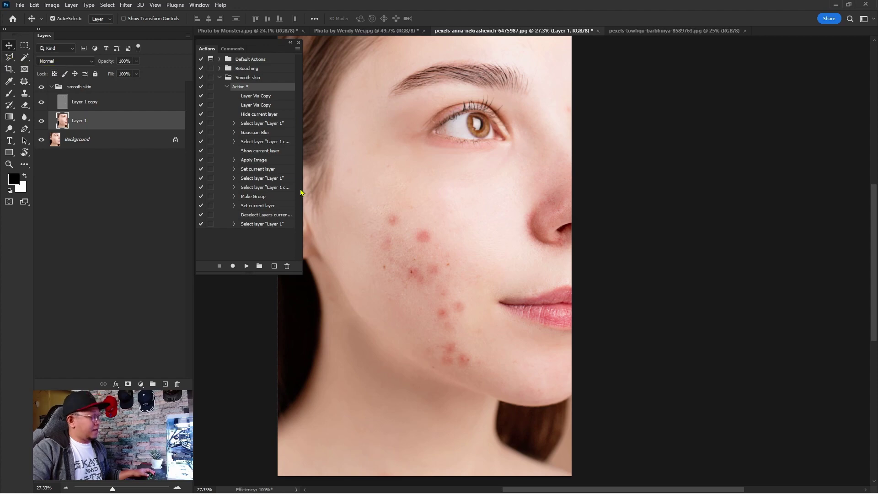
# Step: Start a Polygonal Lasso outline of the cheek from the hairline down to the jaw
pyautogui.press('l')
pyautogui.moveTo(350, 193); pyautogui.dragTo(371, 182)
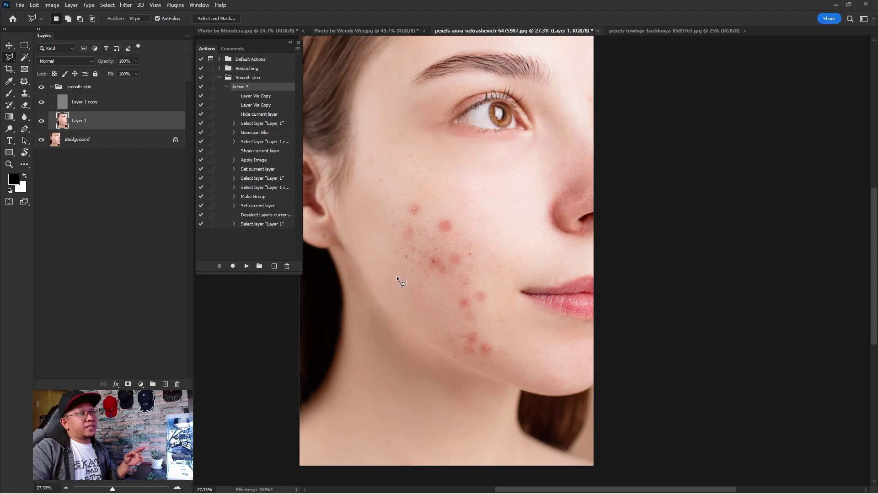
pyautogui.moveTo(375, 228); pyautogui.dragTo(355, 205)
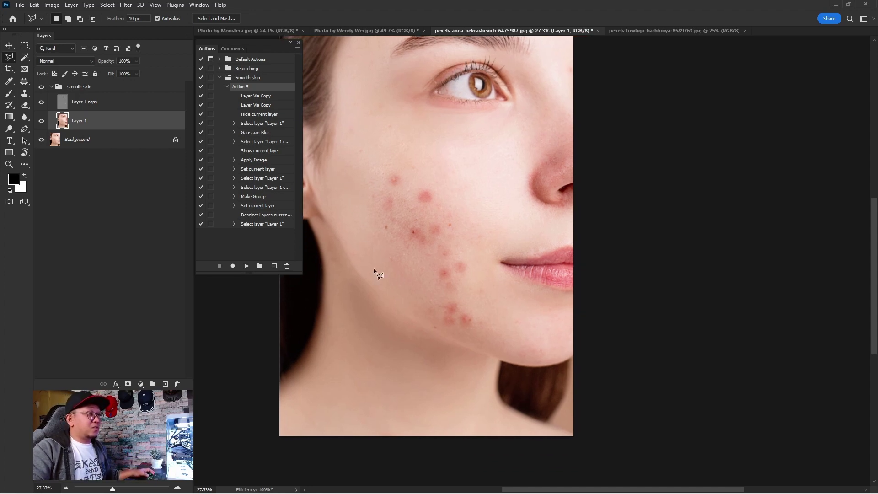
pyautogui.hscroll(-2, 418, 222)
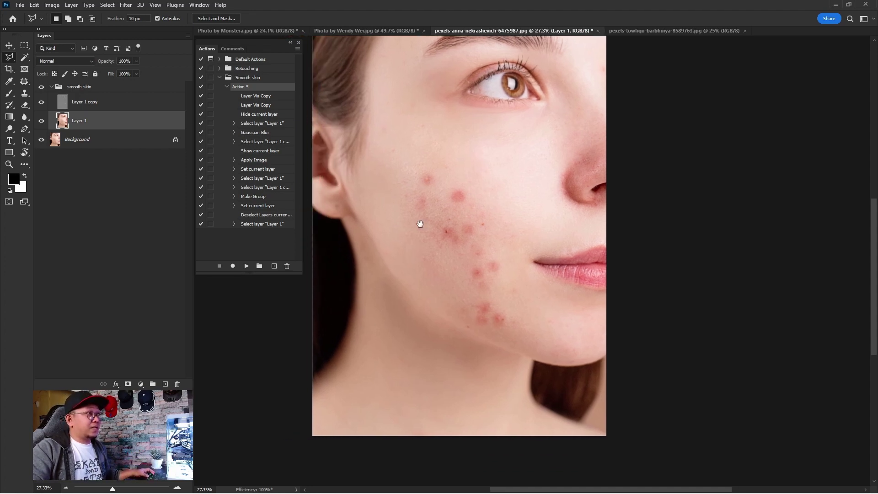
pyautogui.click(368, 140)
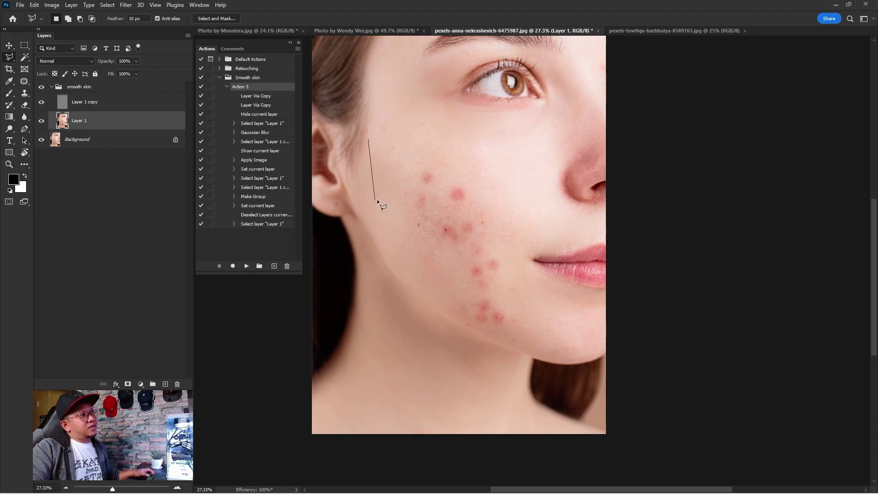
pyautogui.click(387, 235)
pyautogui.click(448, 313)
pyautogui.hscroll(3, 449, 313)
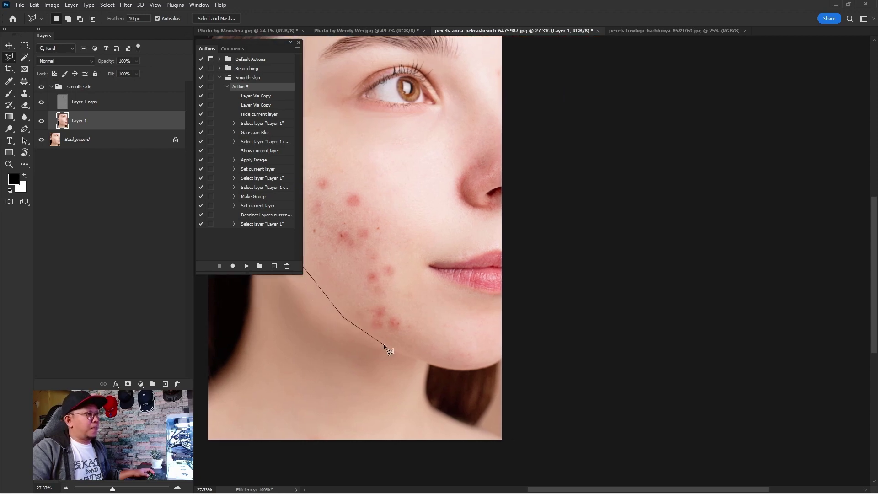
pyautogui.click(384, 342)
# Step: Continue the outline past the chin, nose and under the eye, close it, then deselect
pyautogui.moveTo(414, 344); pyautogui.dragTo(477, 358)
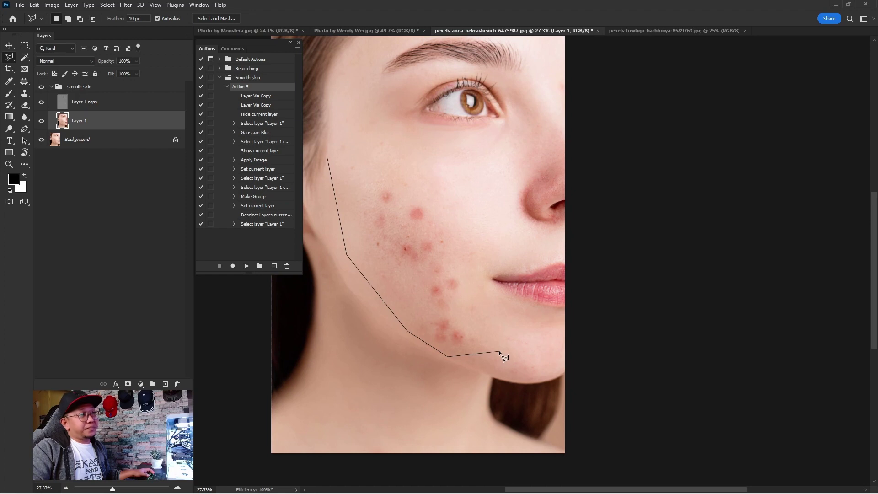
pyautogui.click(523, 339)
pyautogui.scroll(3, 517, 224)
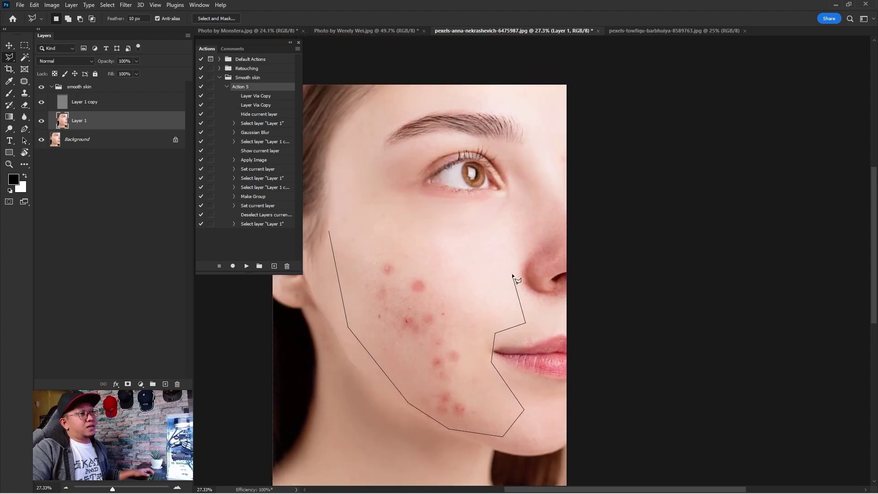
pyautogui.click(567, 226)
pyautogui.click(565, 194)
pyautogui.click(512, 150)
pyautogui.click(473, 204)
pyautogui.click(406, 181)
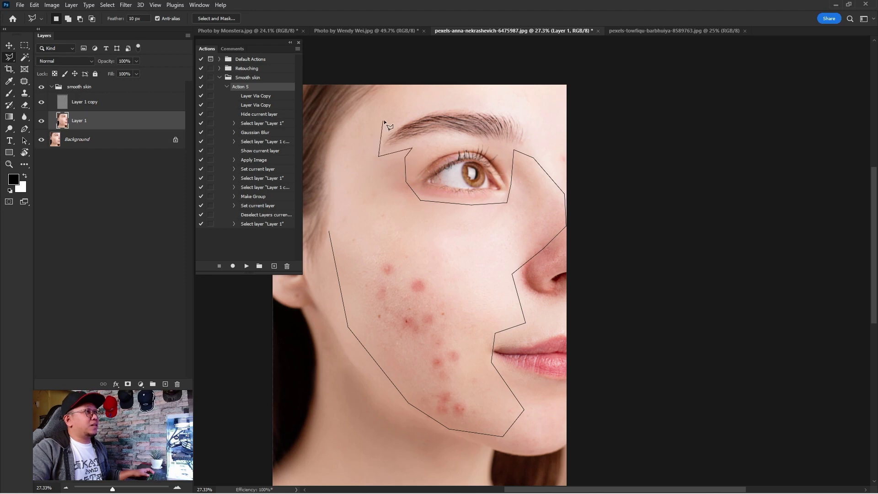
pyautogui.click(344, 123)
pyautogui.click(336, 161)
pyautogui.click(333, 210)
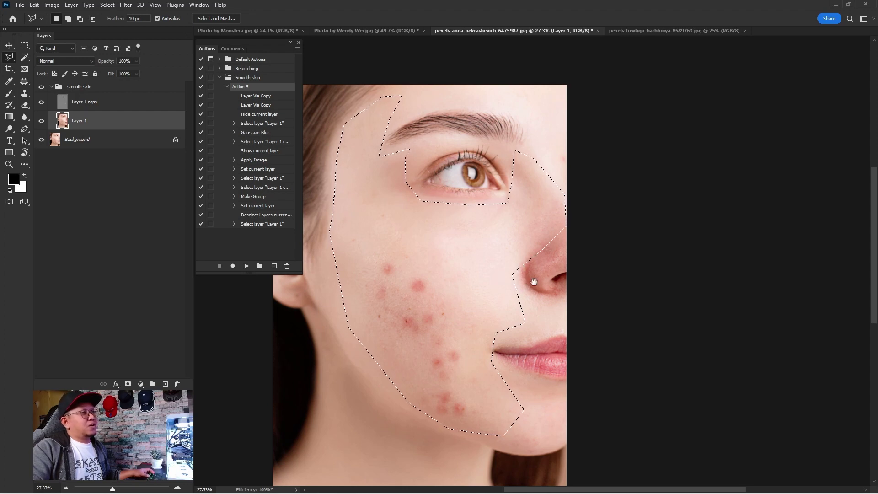
pyautogui.moveTo(404, 190); pyautogui.dragTo(423, 174)
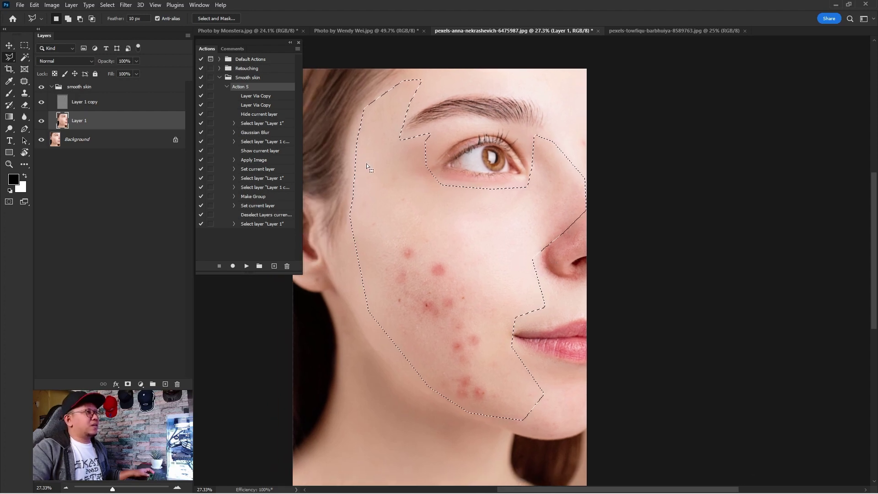
pyautogui.hotkey('ctrl', 'd')
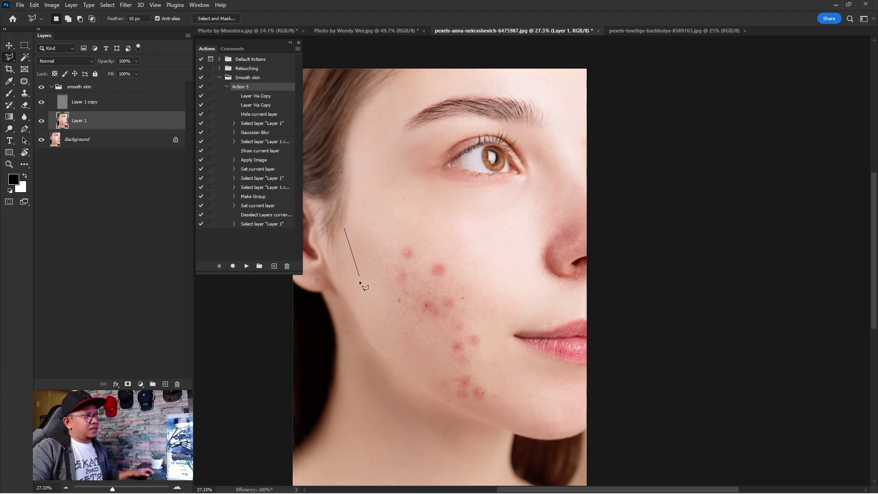
# Step: Outline the cheek with lasso points along the jaw, chin and up beside the nose
pyautogui.click(367, 314)
pyautogui.click(434, 391)
pyautogui.click(561, 412)
pyautogui.click(527, 295)
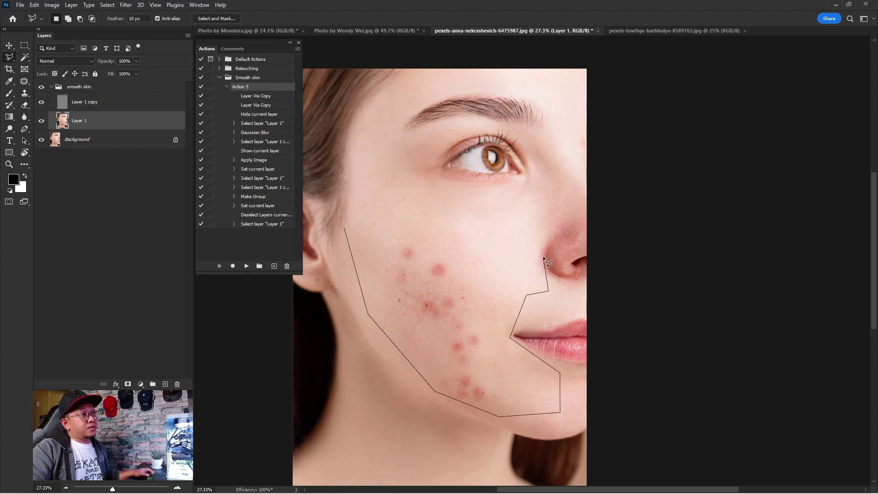
pyautogui.click(593, 182)
pyautogui.click(572, 145)
pyautogui.click(541, 135)
pyautogui.click(530, 183)
# Step: Finish the outline under the eye and temple, close it, and copy it to Layer 2
pyautogui.click(506, 196)
pyautogui.click(460, 196)
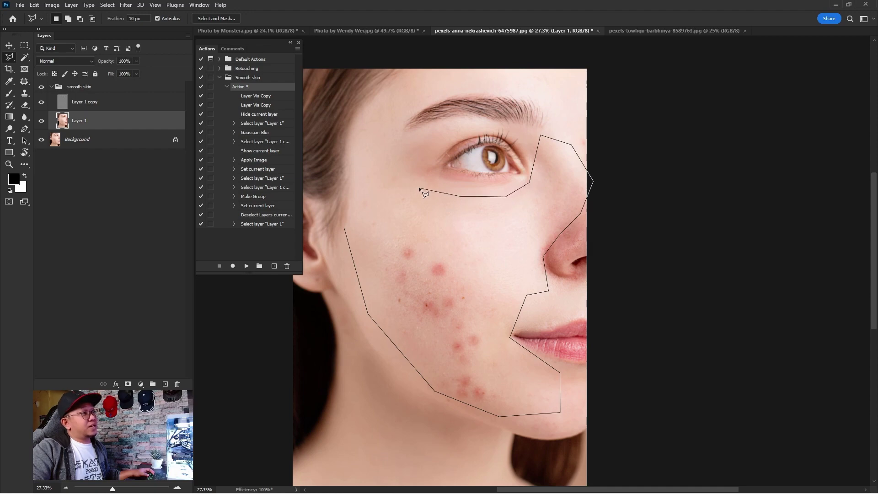
pyautogui.click(422, 77)
pyautogui.click(369, 107)
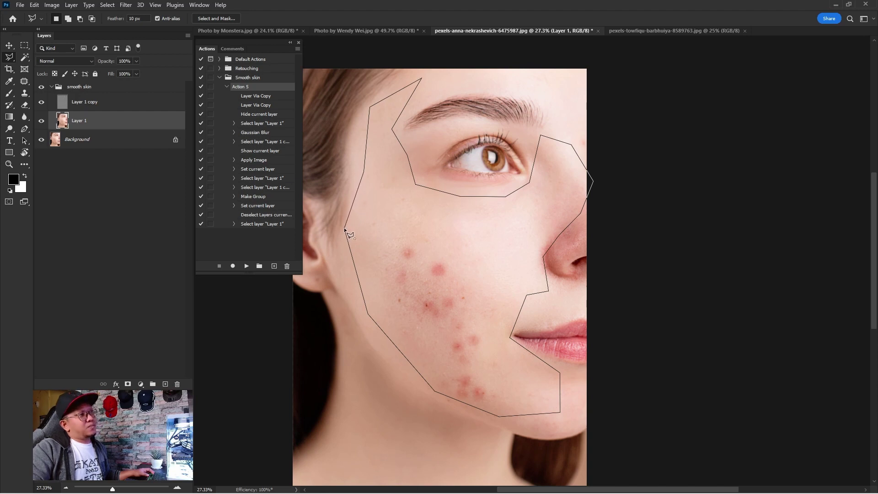
pyautogui.click(350, 202)
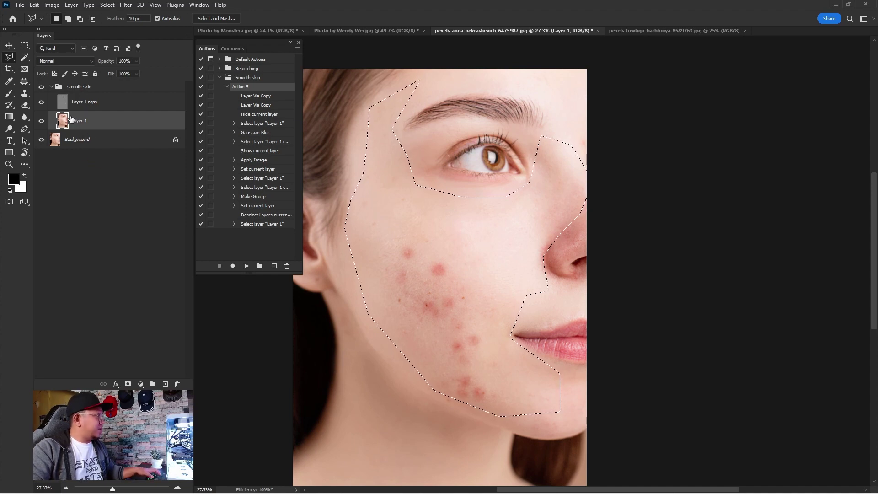
pyautogui.hotkey('ctrl', 'j')
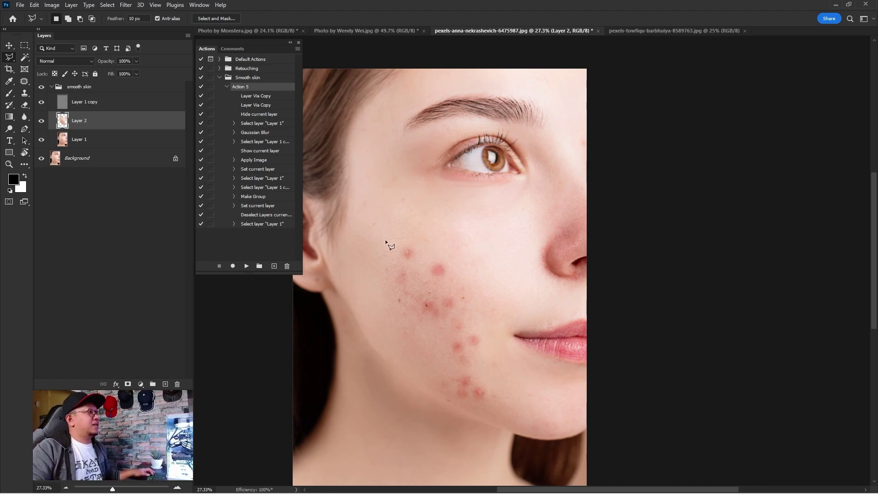
# Step: Apply a 124.4-pixel Gaussian Blur to the copied cheek on Layer 2
pyautogui.click(125, 6)
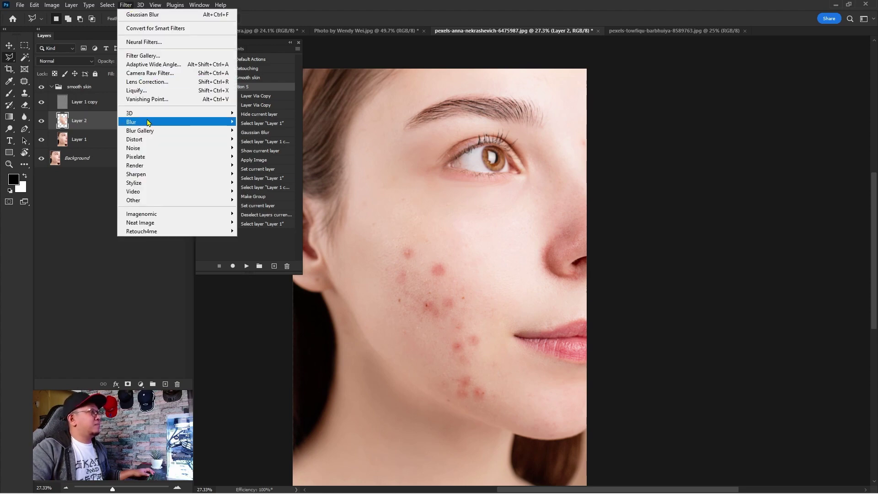
pyautogui.click(257, 160)
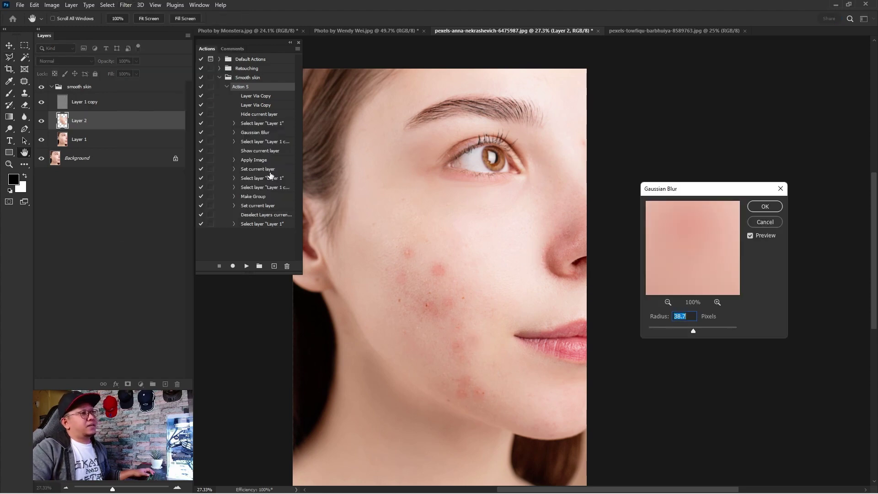
pyautogui.moveTo(693, 331); pyautogui.dragTo(649, 331)
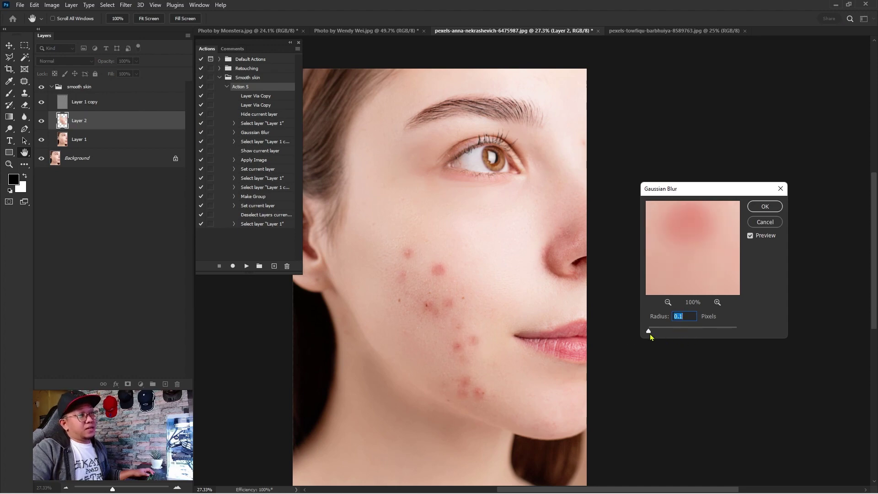
pyautogui.moveTo(649, 332); pyautogui.dragTo(708, 332)
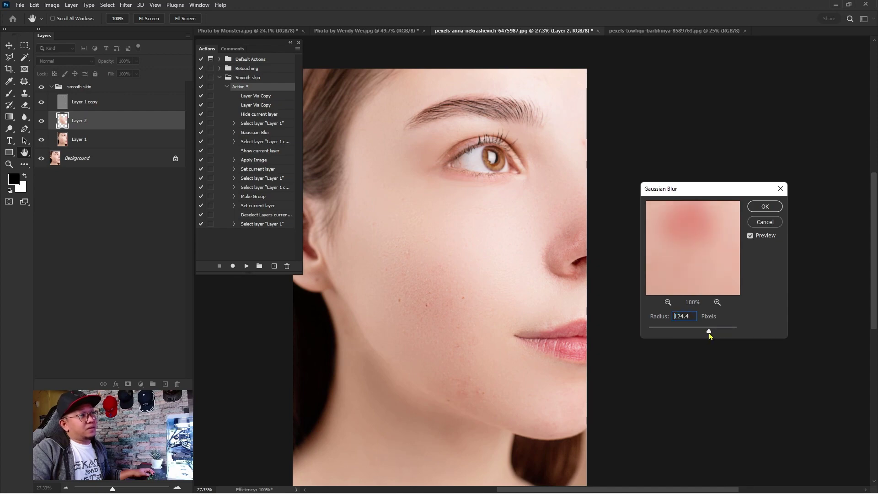
pyautogui.click(765, 207)
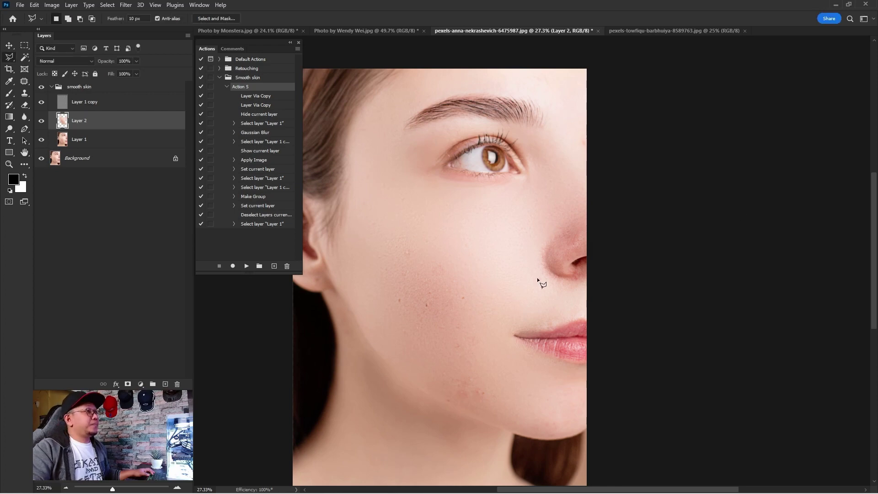
pyautogui.moveTo(487, 188); pyautogui.dragTo(532, 175)
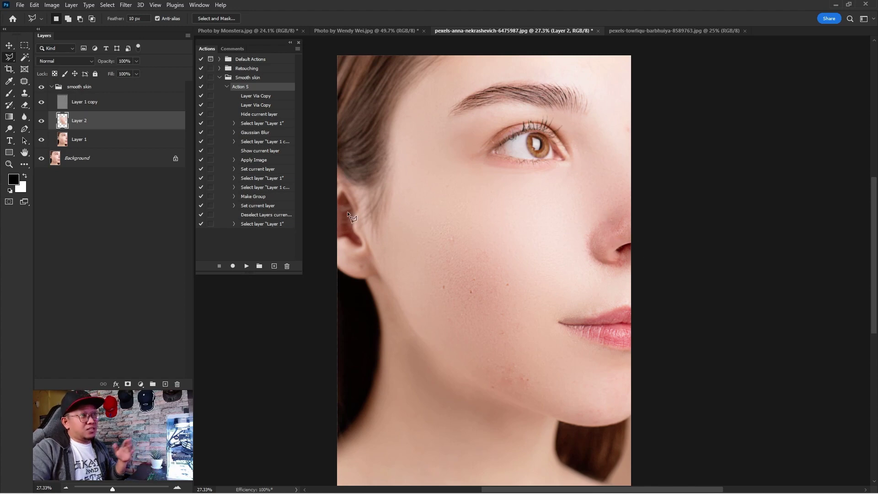
pyautogui.click(41, 122)
pyautogui.click(42, 122)
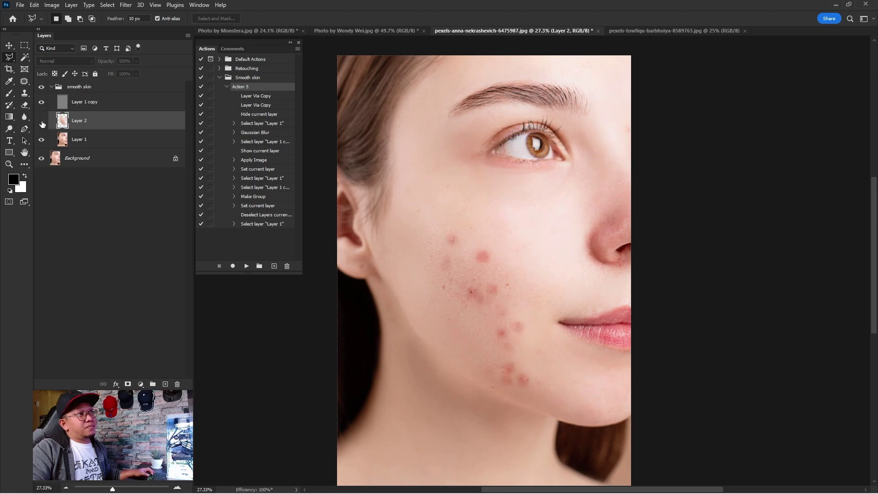
pyautogui.click(42, 122)
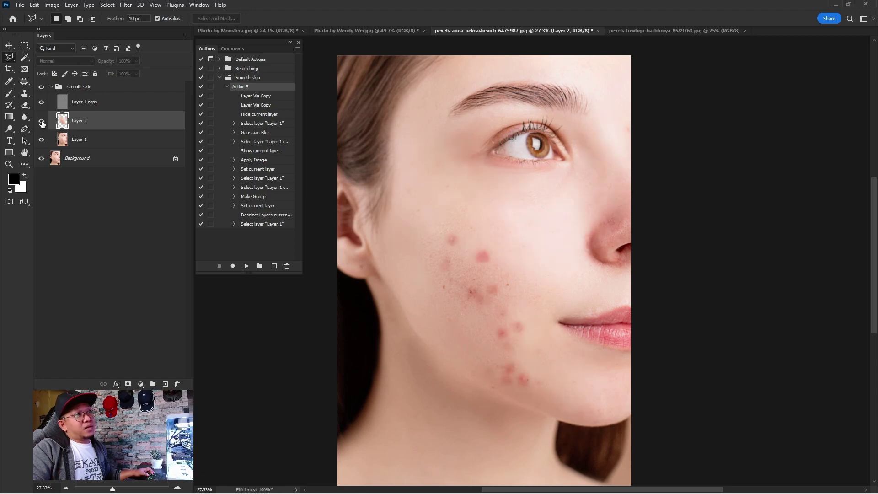
pyautogui.click(42, 121)
pyautogui.click(41, 122)
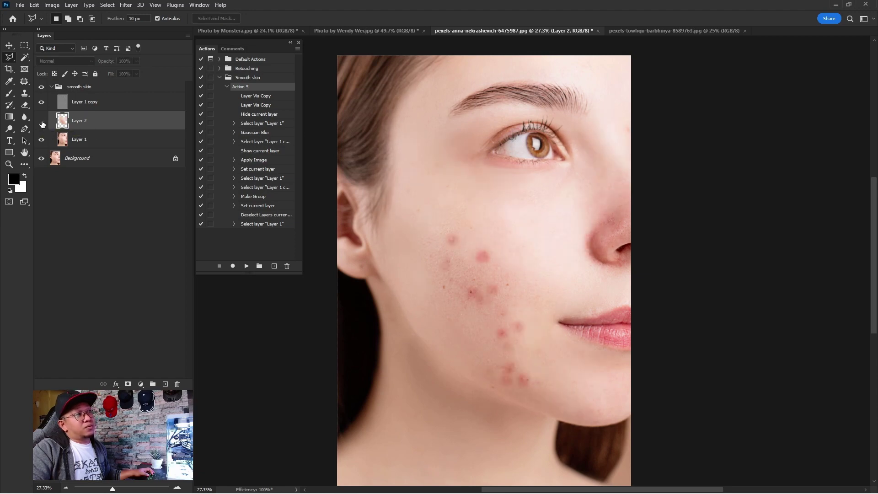
pyautogui.click(42, 122)
pyautogui.click(43, 122)
pyautogui.click(42, 122)
pyautogui.click(42, 122)
pyautogui.click(42, 122)
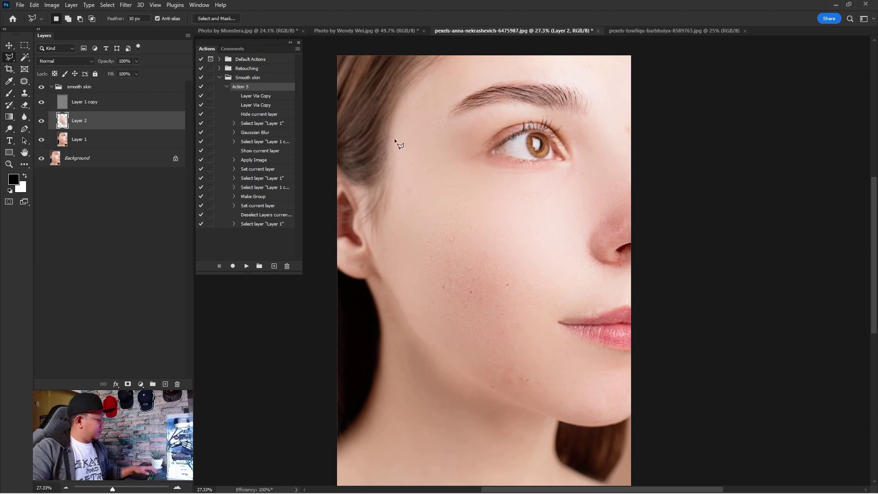
pyautogui.press('e')
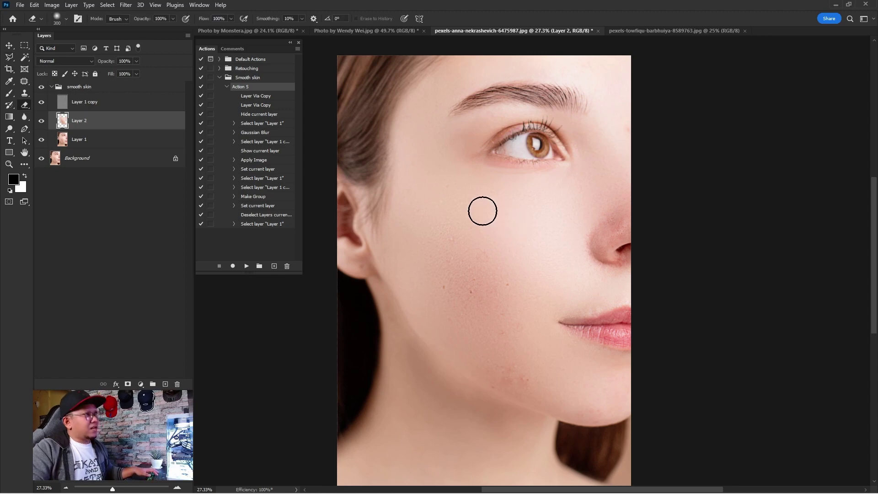
# Step: Set the eraser to 400, Merge Visible from Layer 2 into one Background, and zoom on the cheek
pyautogui.press(']')
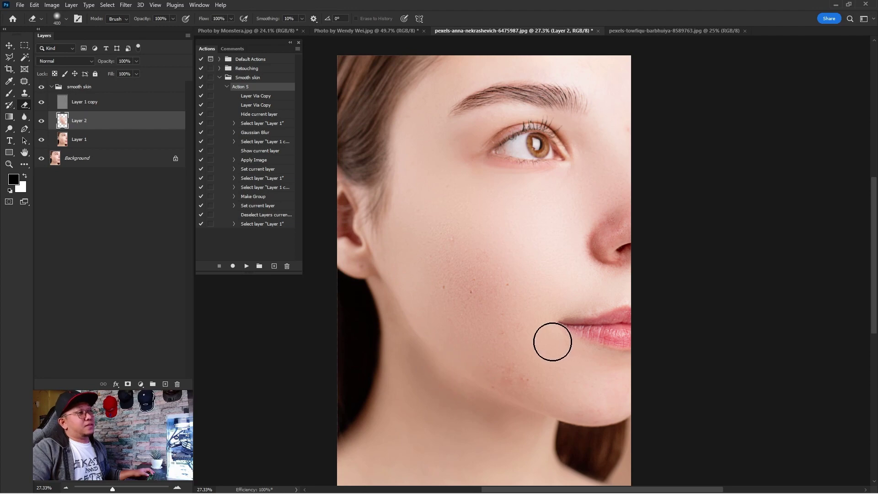
pyautogui.rightClick(87, 123)
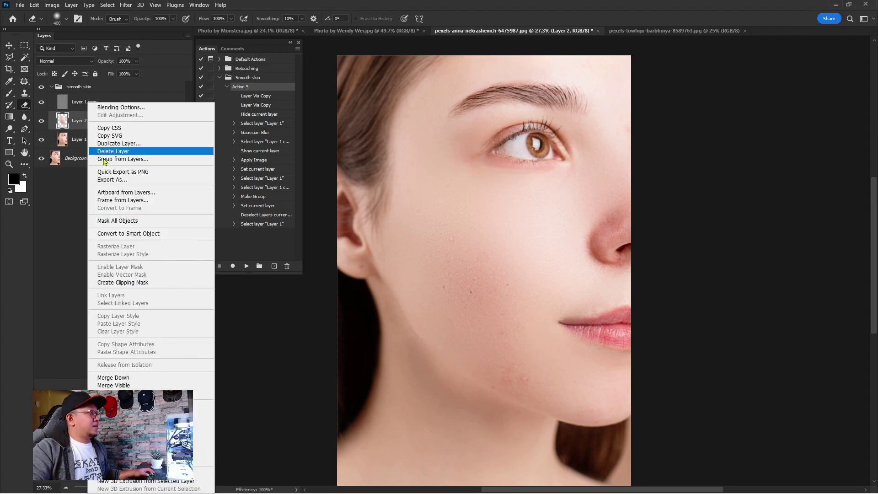
pyautogui.click(124, 386)
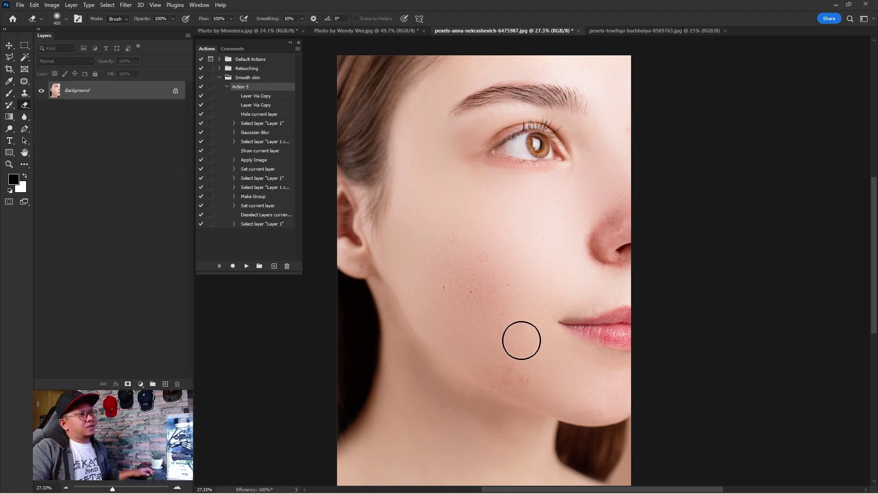
pyautogui.press('z')
pyautogui.moveTo(536, 367); pyautogui.dragTo(549, 370)
pyautogui.moveTo(453, 288)
pyautogui.mouseDown()
pyautogui.moveTo(494, 357)
pyautogui.moveTo(485, 320)
pyautogui.moveTo(446, 261)
pyautogui.mouseUp()
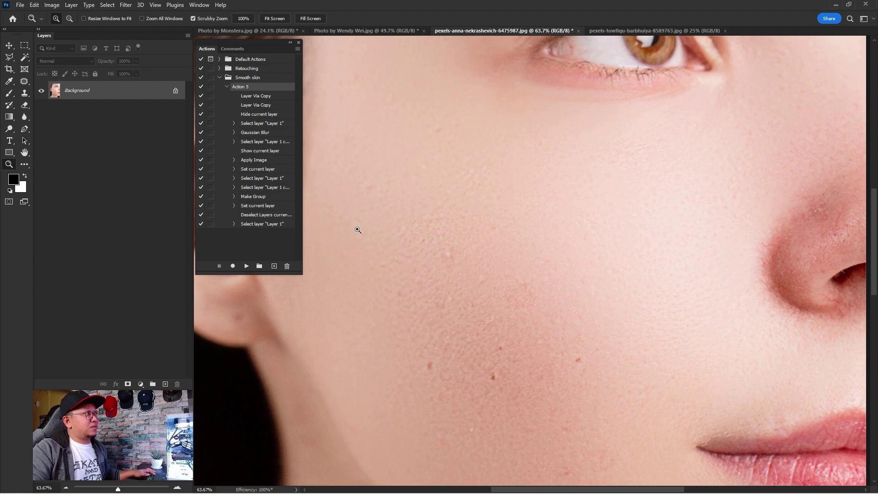
# Step: Set the Clone Stamp brush to 150 and frame the lower cheek and lips
pyautogui.press('s')
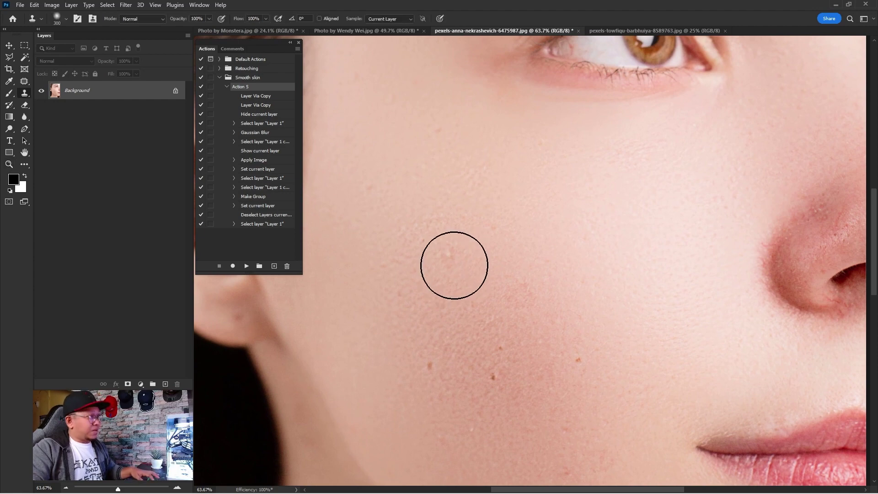
pyautogui.press('[')
pyautogui.press('[')
pyautogui.press('[')
pyautogui.press('[')
pyautogui.press('[')
pyautogui.press('[')
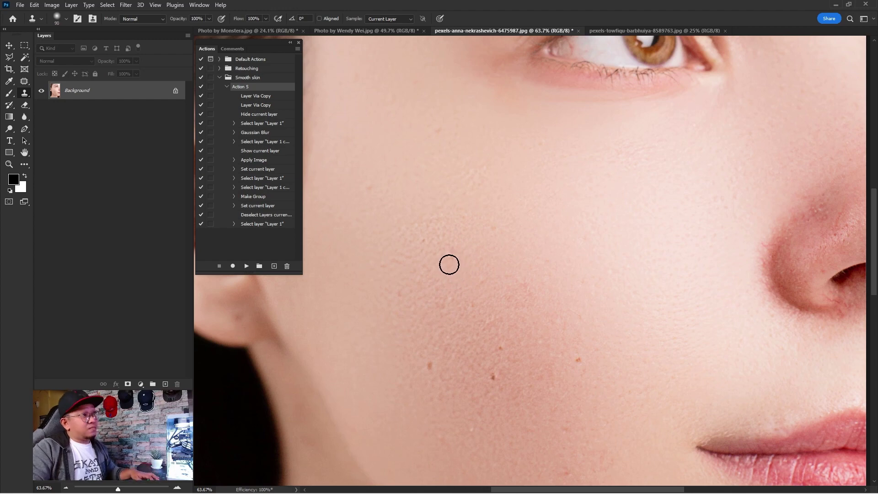
pyautogui.moveTo(510, 356); pyautogui.dragTo(442, 219)
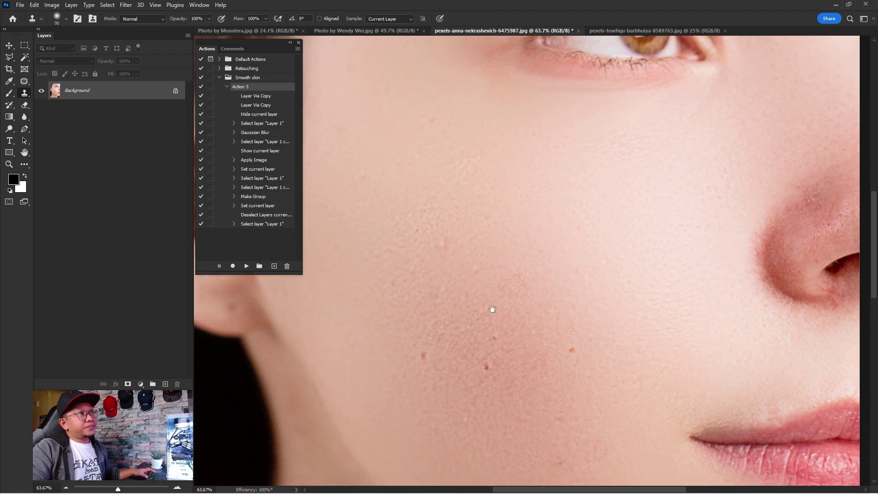
pyautogui.moveTo(446, 255); pyautogui.dragTo(493, 377)
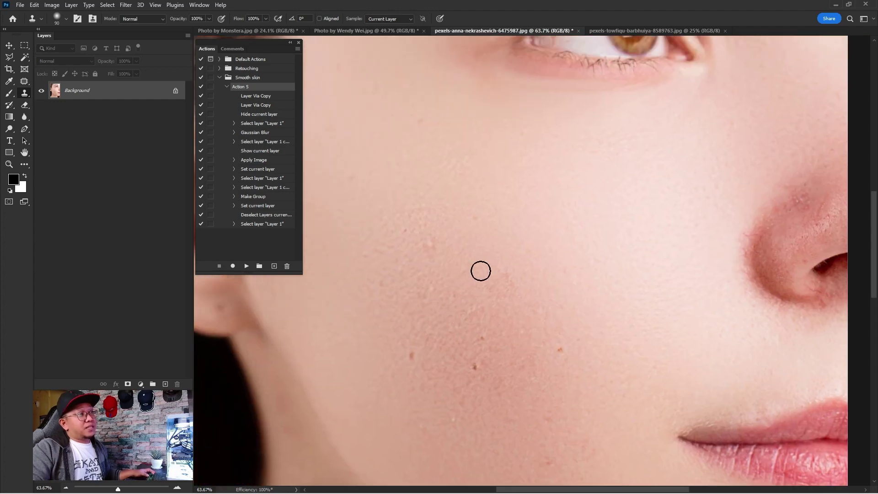
pyautogui.moveTo(457, 274); pyautogui.dragTo(471, 295)
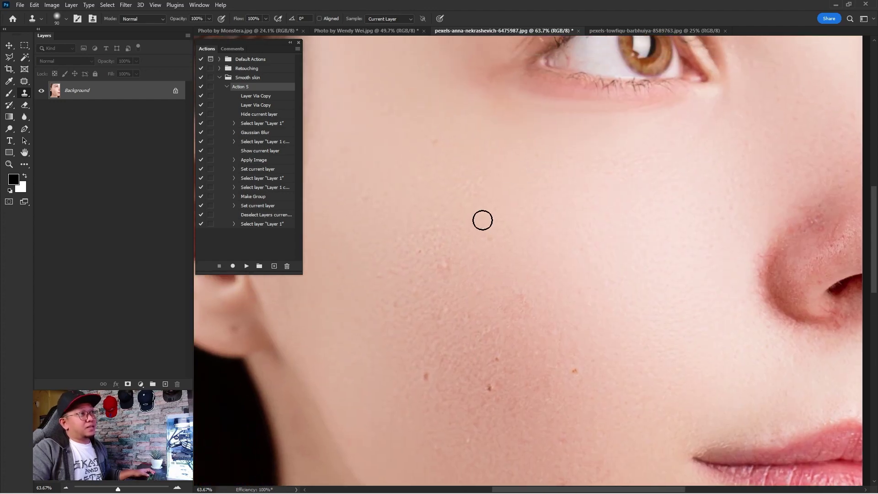
pyautogui.moveTo(482, 220); pyautogui.dragTo(474, 241)
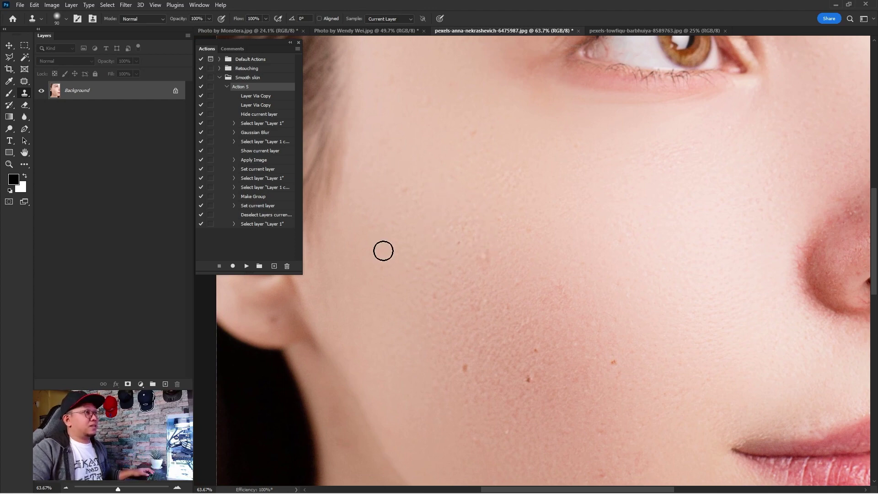
pyautogui.moveTo(472, 258); pyautogui.dragTo(448, 219)
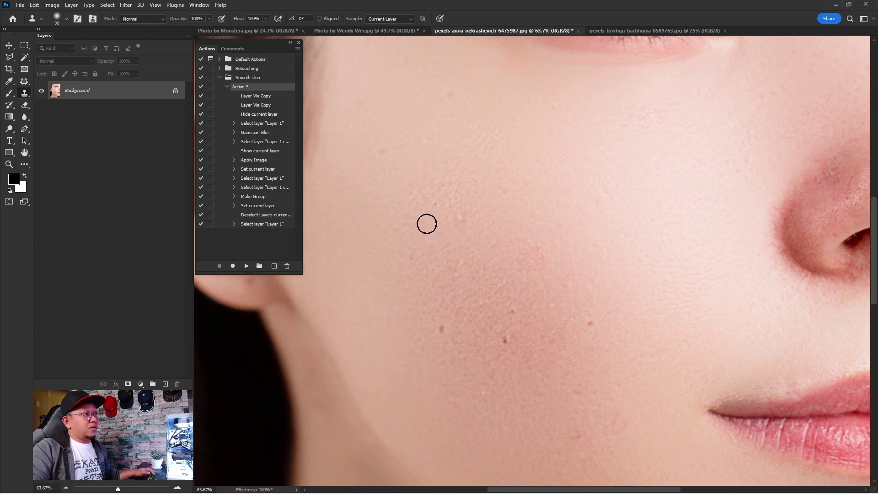
pyautogui.moveTo(448, 262); pyautogui.dragTo(447, 226)
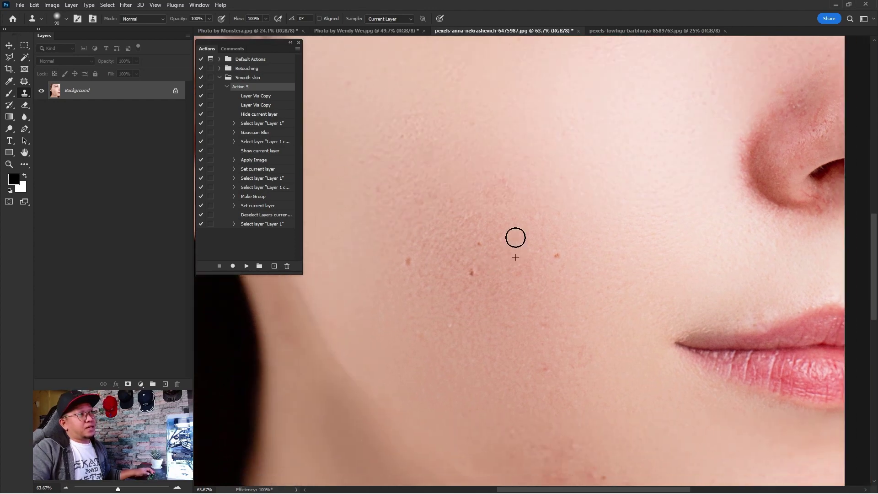
pyautogui.moveTo(539, 211)
pyautogui.mouseDown()
pyautogui.moveTo(481, 220)
pyautogui.moveTo(471, 196)
pyautogui.mouseUp()
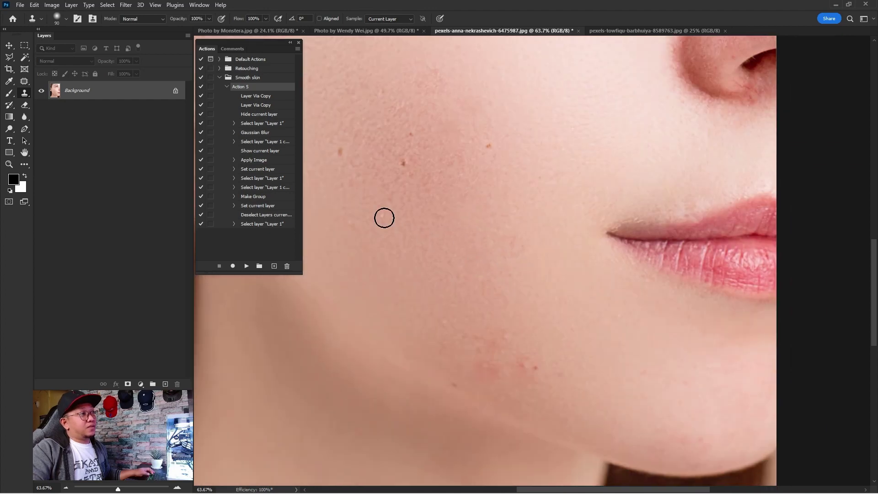
pyautogui.moveTo(393, 258); pyautogui.dragTo(376, 214)
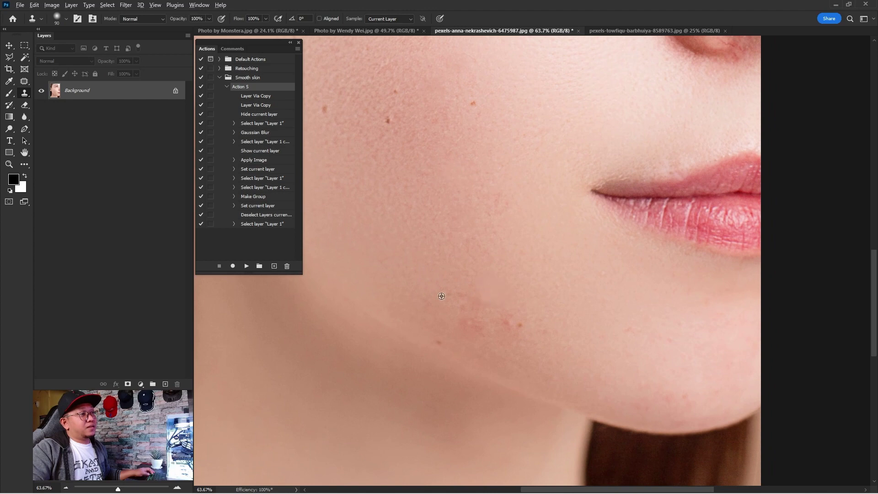
# Step: Clone clean skin over four red blemishes near the jaw, then reframe the chin and lips
pyautogui.keyDown('alt'); pyautogui.click(506, 303); pyautogui.keyUp('alt')
pyautogui.click(503, 320)
pyautogui.click(480, 328)
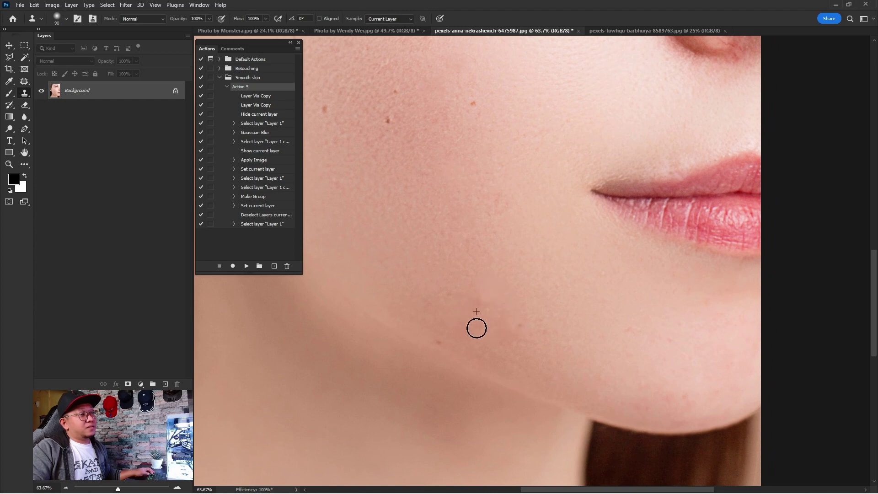
pyautogui.click(483, 298)
pyautogui.moveTo(666, 337); pyautogui.dragTo(477, 288)
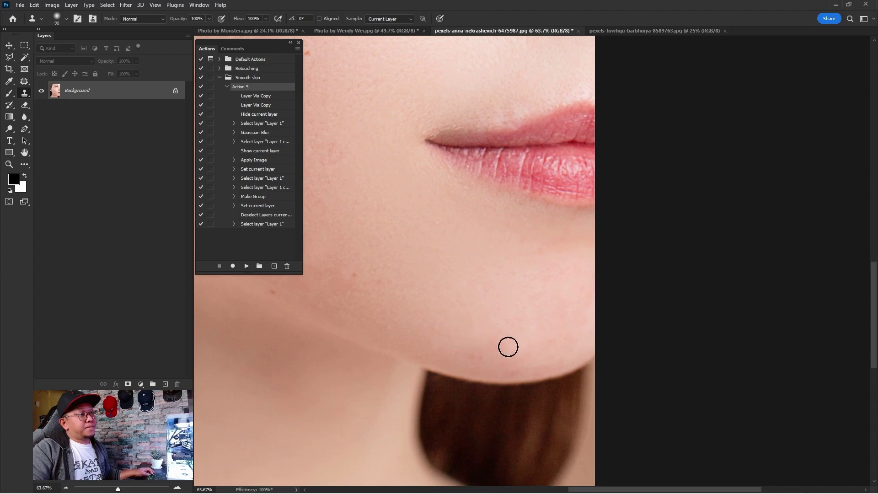
pyautogui.moveTo(468, 277); pyautogui.dragTo(500, 360)
pyautogui.moveTo(506, 200); pyautogui.dragTo(483, 229)
# Step: Zoom to about 50% on the woman's cheek and inspect up to the eye and eyebrow
pyautogui.press('z')
pyautogui.moveTo(558, 254); pyautogui.dragTo(562, 266)
pyautogui.press('s')
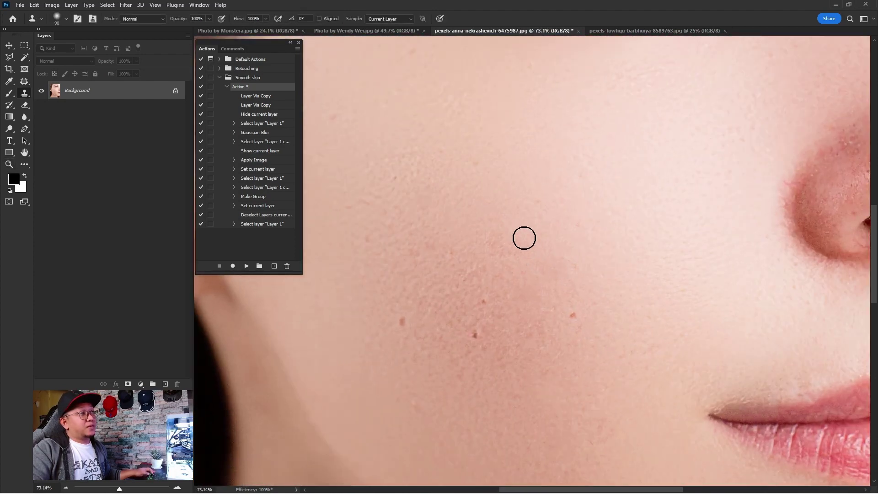
pyautogui.press('v')
pyautogui.hotkey('ctrl', '0')
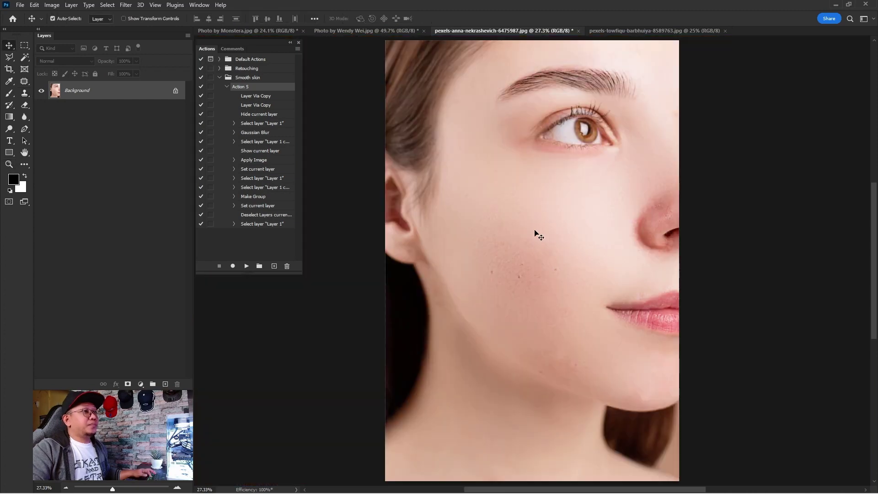
pyautogui.press('z')
pyautogui.moveTo(608, 303)
pyautogui.mouseDown()
pyautogui.moveTo(582, 314)
pyautogui.moveTo(566, 285)
pyautogui.moveTo(466, 229)
pyautogui.mouseUp()
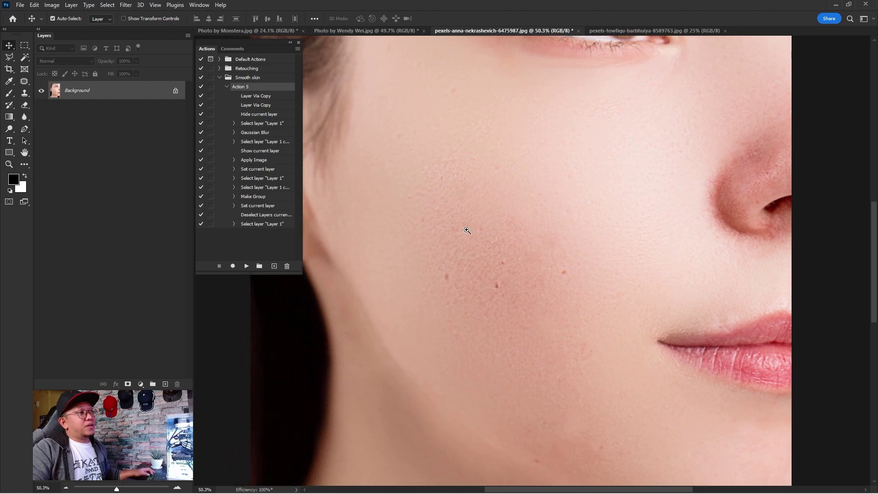
pyautogui.moveTo(427, 196); pyautogui.dragTo(445, 205)
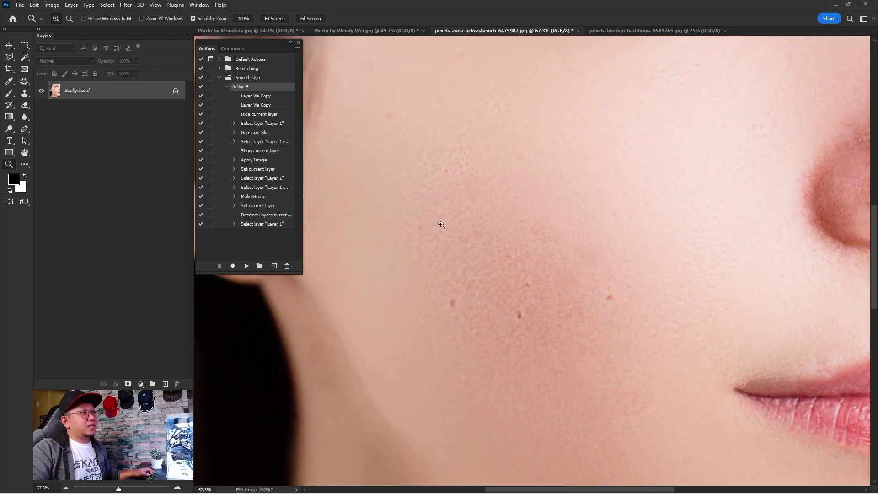
pyautogui.moveTo(603, 327); pyautogui.dragTo(525, 181)
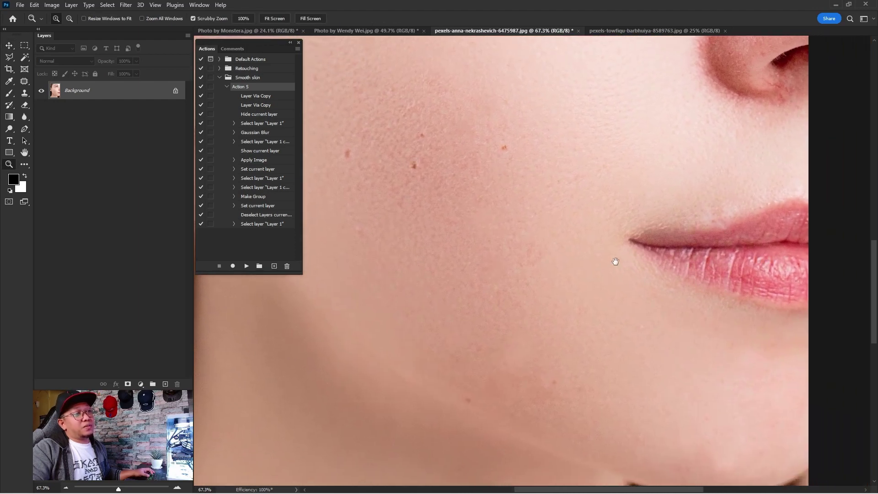
pyautogui.moveTo(613, 259); pyautogui.dragTo(563, 308)
pyautogui.moveTo(562, 151); pyautogui.dragTo(569, 252)
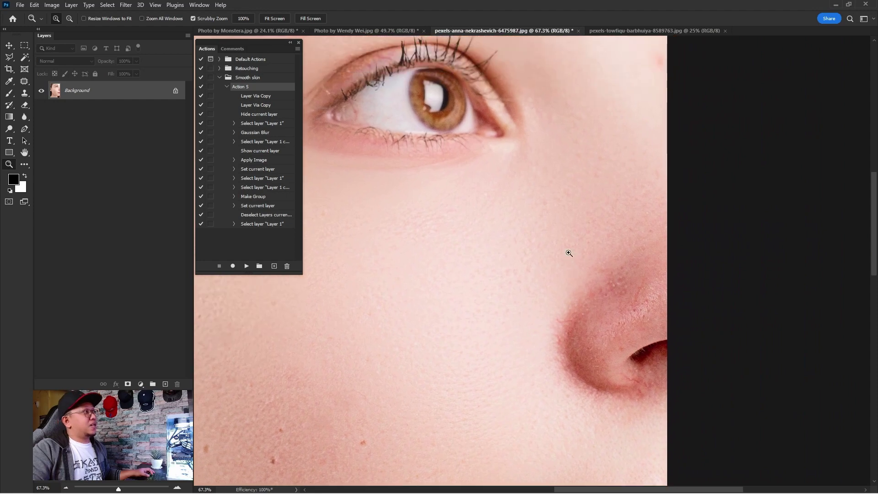
pyautogui.moveTo(599, 180); pyautogui.dragTo(568, 228)
pyautogui.moveTo(575, 129); pyautogui.dragTo(564, 196)
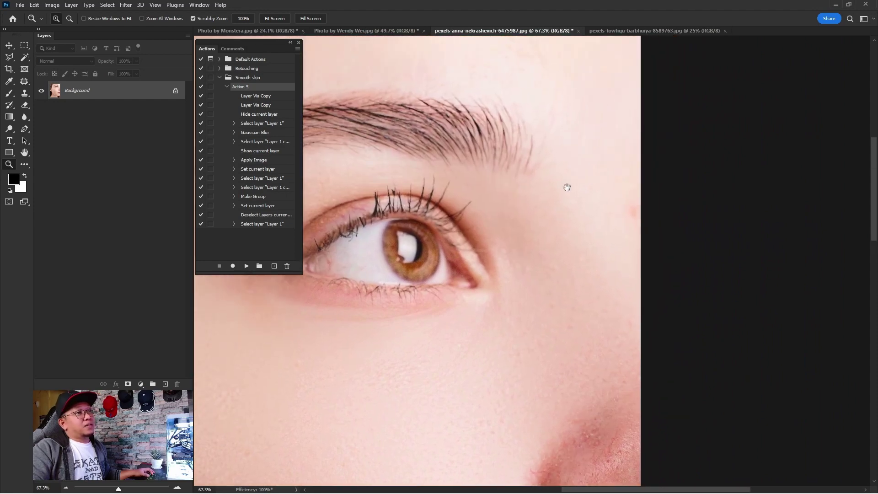
# Step: Zoom back out and fit the woman's whole face on screen
pyautogui.press('s')
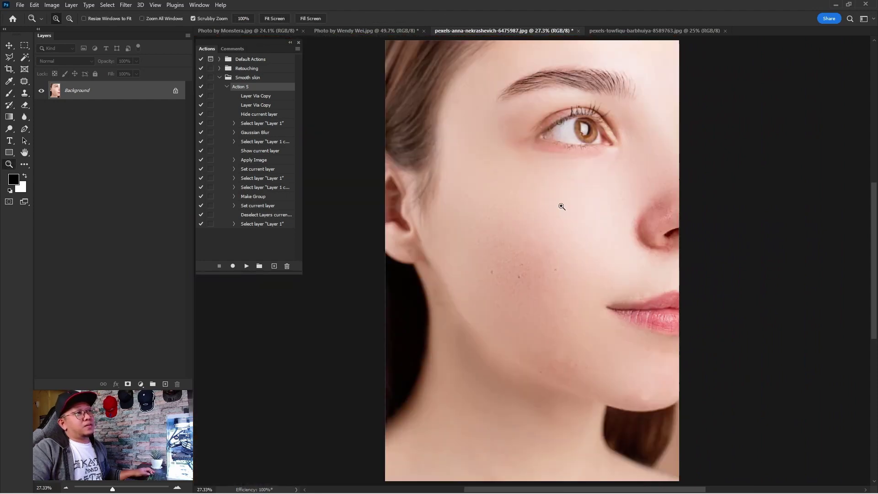
pyautogui.keyDown('alt'); pyautogui.scroll(-5, 562, 206); pyautogui.keyUp('alt')
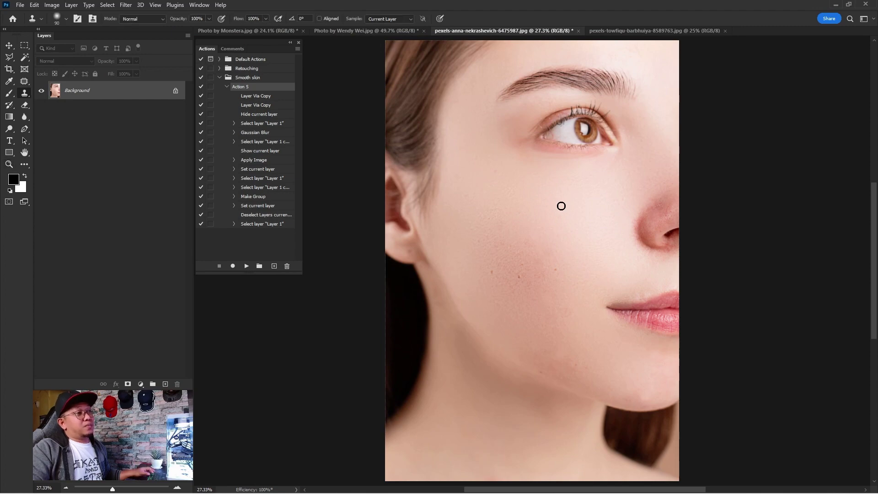
pyautogui.press('z')
pyautogui.moveTo(563, 204); pyautogui.dragTo(539, 218)
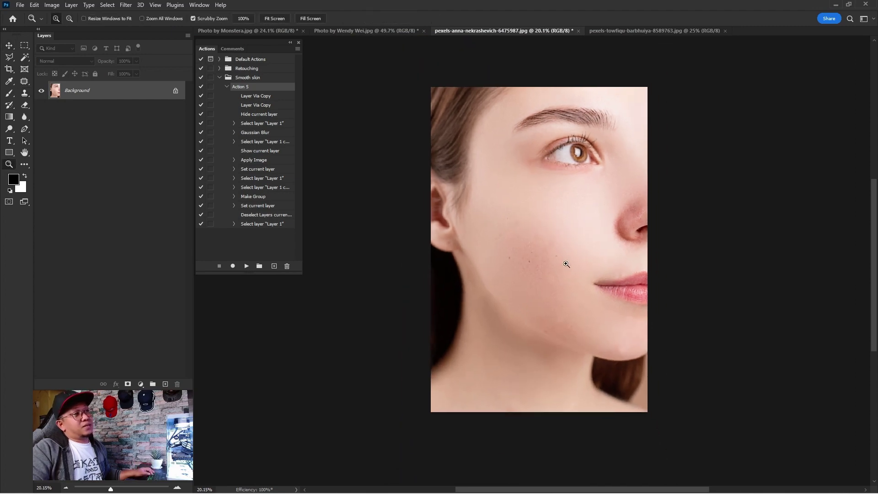
pyautogui.moveTo(566, 263); pyautogui.dragTo(592, 268)
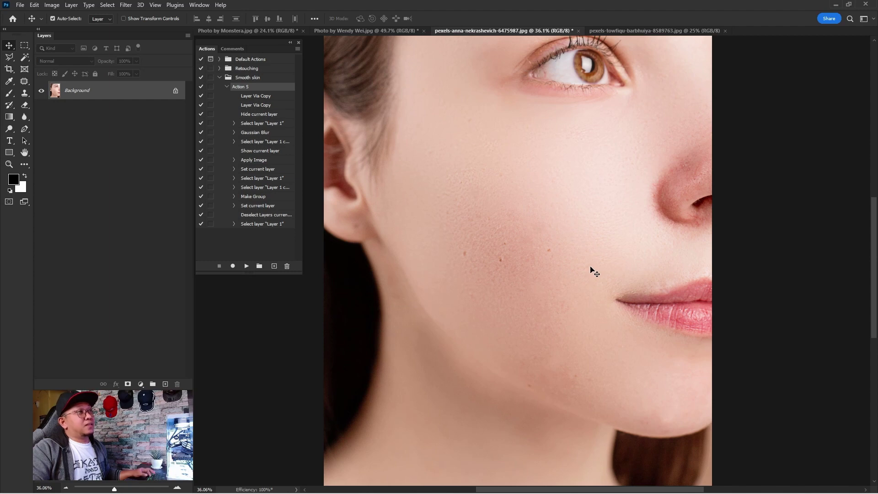
pyautogui.rightClick(541, 250)
pyautogui.click(549, 258)
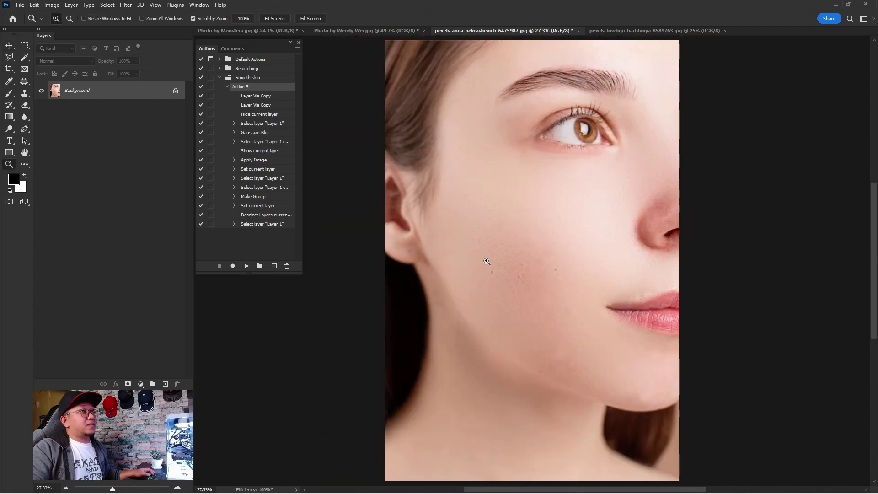
# Step: Switch to the man's photo pexels-towfiqu-barbhuiya-8589763.jpg and fit it on screen
pyautogui.hotkey('ctrl', 'Tab')
pyautogui.rightClick(484, 278)
pyautogui.click(490, 282)
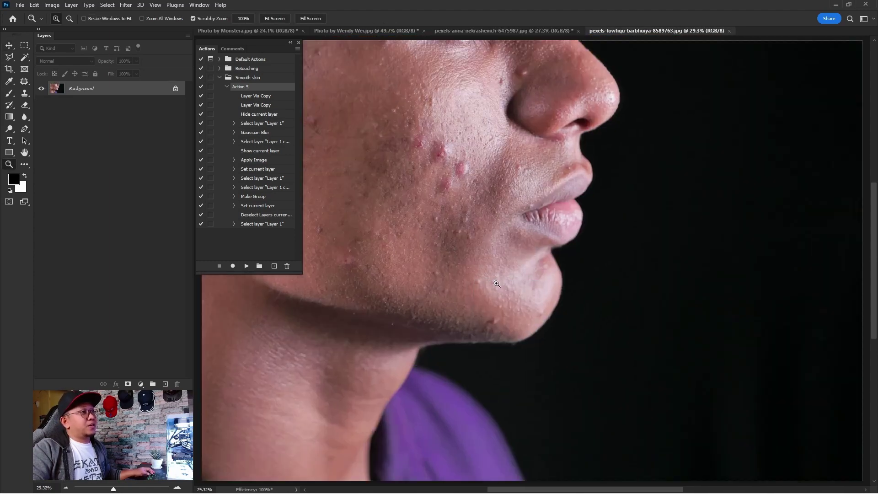
# Step: Zoom in closely on the man's acne-covered cheek
pyautogui.rightClick(487, 283)
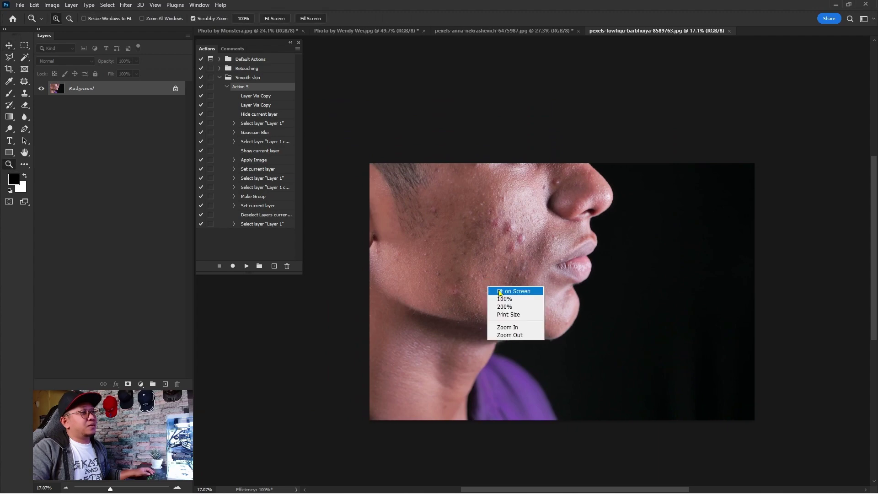
pyautogui.moveTo(470, 204); pyautogui.dragTo(498, 289)
pyautogui.moveTo(438, 169)
pyautogui.mouseDown()
pyautogui.moveTo(461, 198)
pyautogui.moveTo(613, 305)
pyautogui.mouseUp()
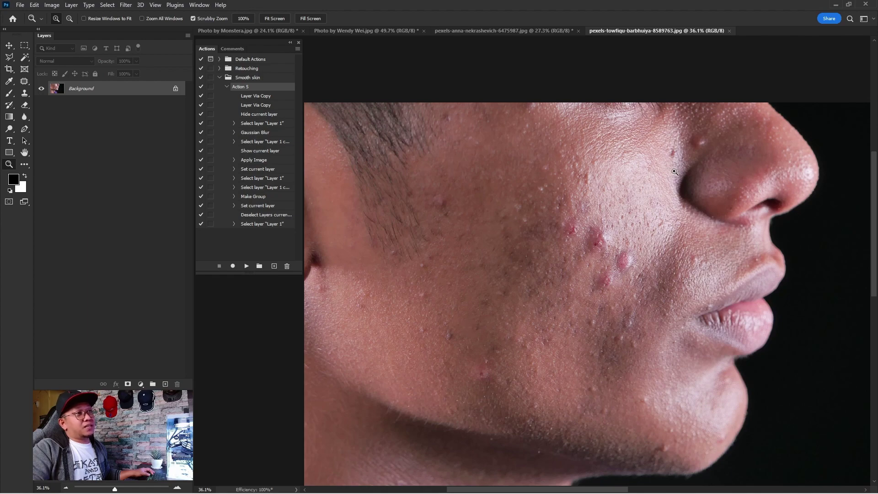
pyautogui.scroll(-2, 675, 171)
pyautogui.scroll(-2, 640, 210)
pyautogui.scroll(-2, 588, 274)
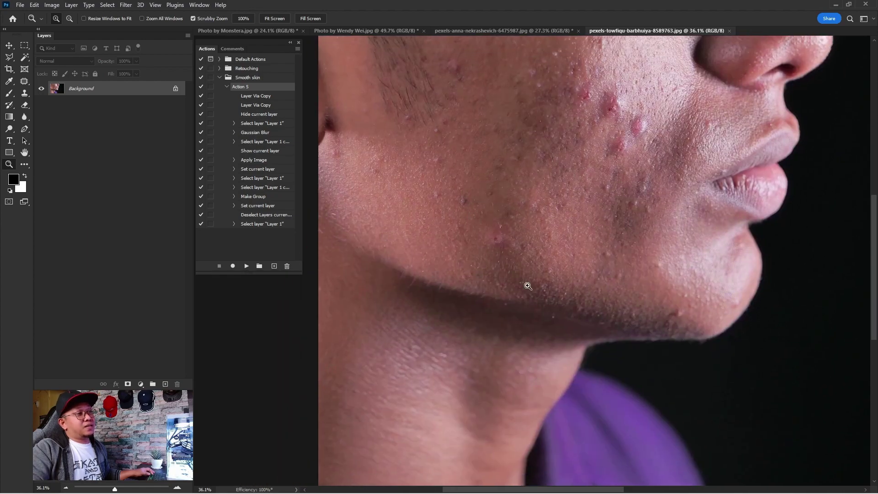
pyautogui.scroll(-2, 528, 286)
pyautogui.press('v')
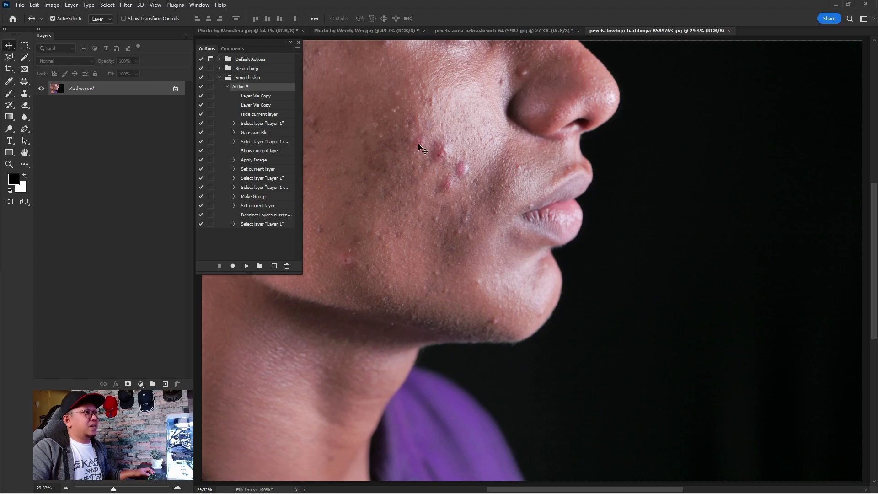
pyautogui.hscroll(-2, 417, 145)
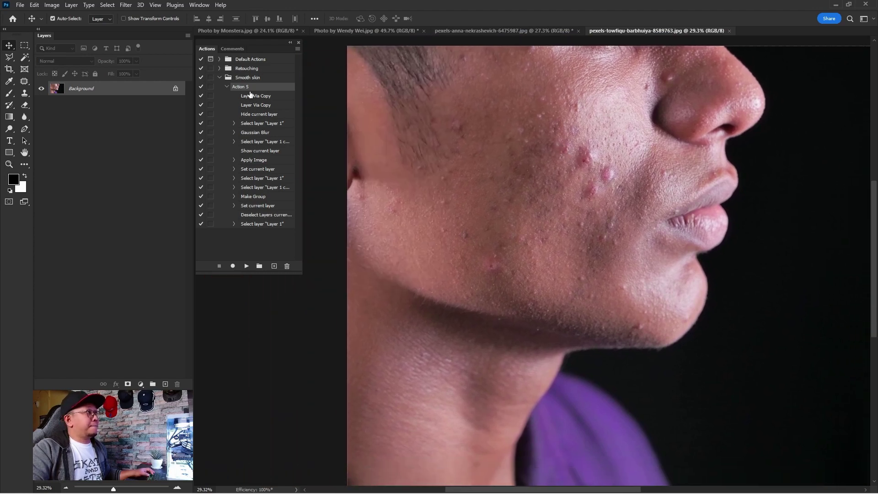
# Step: Run the Smooth skin action on the man's photo, then center the cheek and jaw
pyautogui.click(246, 266)
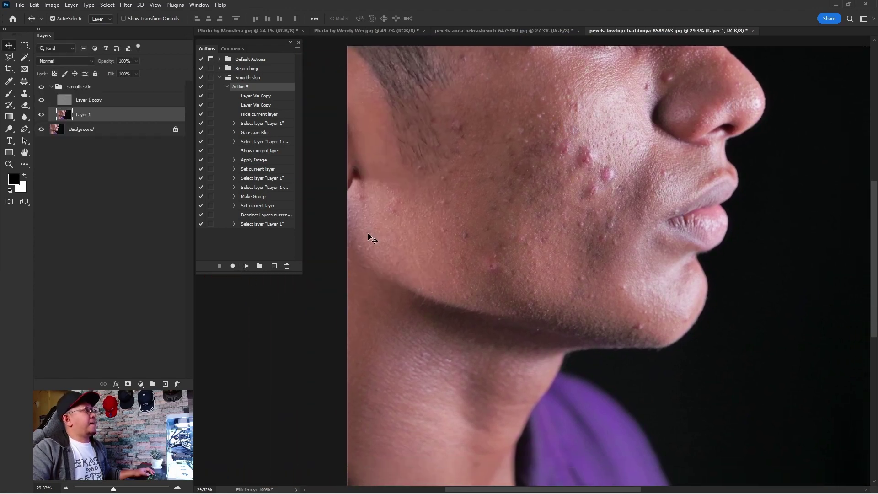
pyautogui.scroll(1, 595, 183)
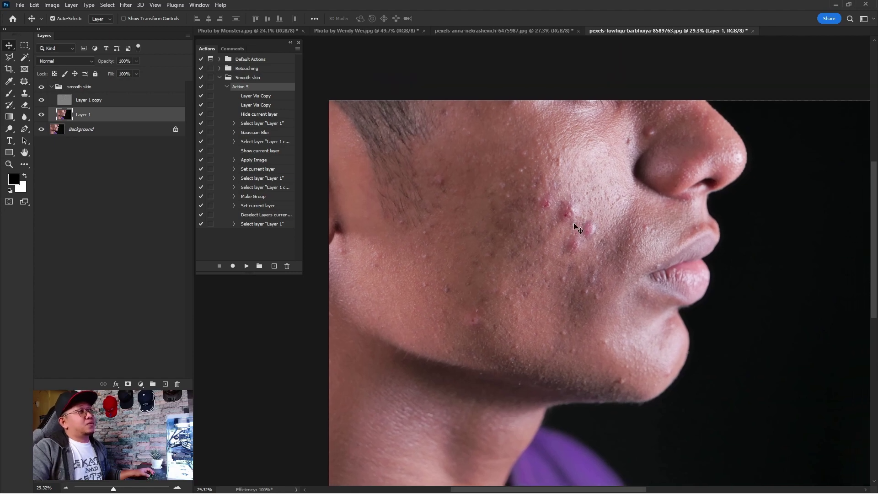
pyautogui.moveTo(455, 198); pyautogui.dragTo(434, 188)
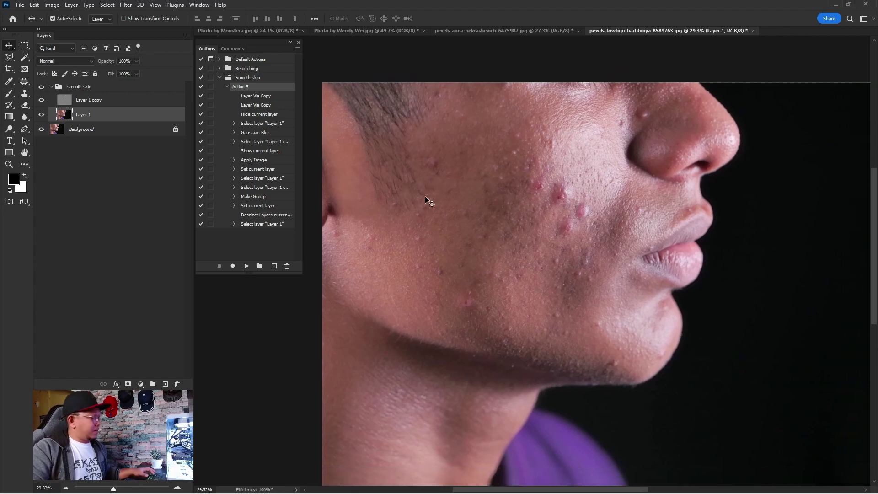
pyautogui.press('l')
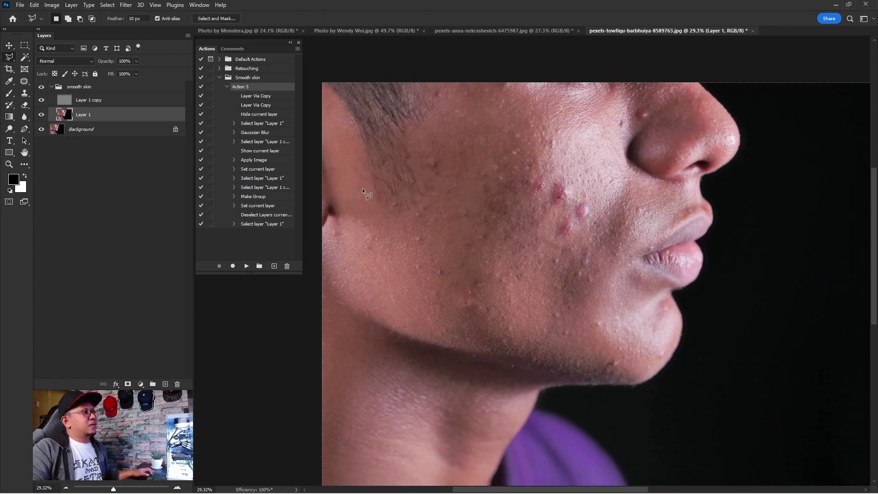
# Step: Lasso the cheek and jaw from below the ear to the nose and copy it to Layer 2
pyautogui.click(317, 259)
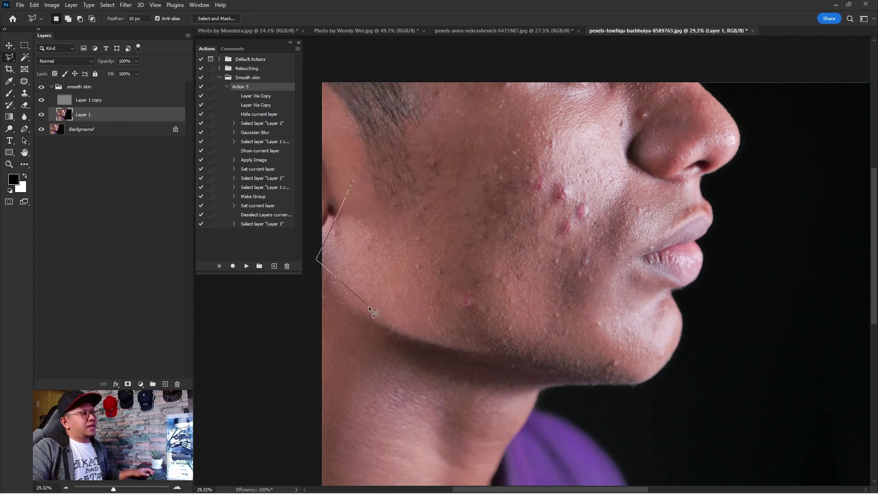
pyautogui.click(468, 347)
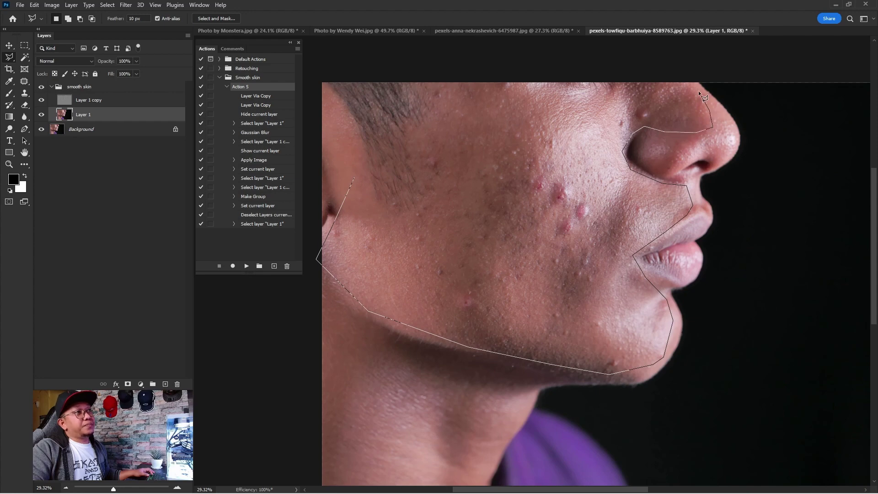
pyautogui.click(664, 76)
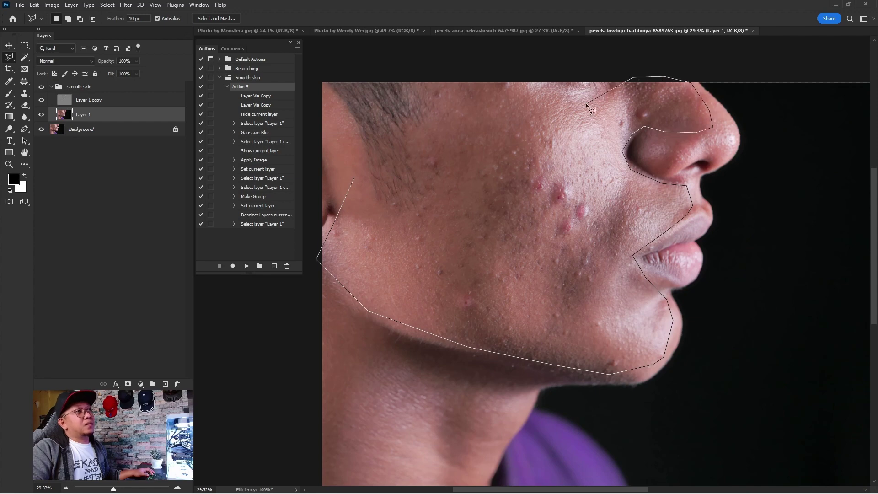
pyautogui.click(631, 77)
pyautogui.click(562, 70)
pyautogui.click(407, 76)
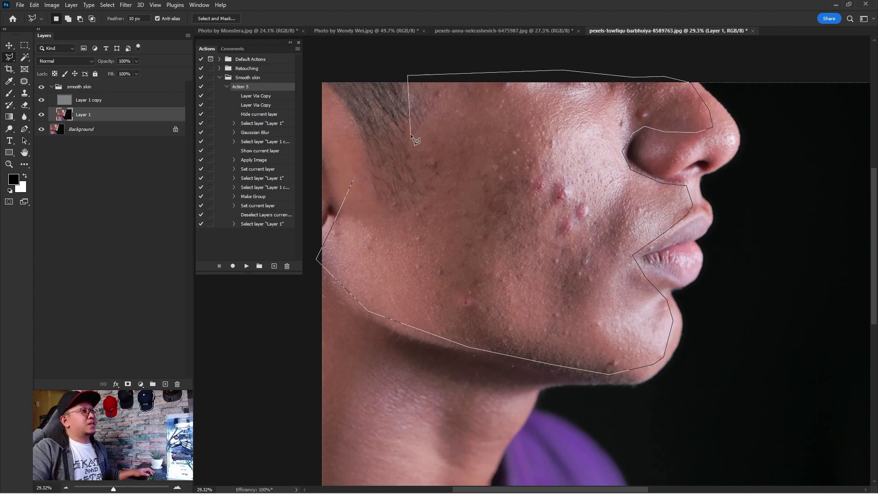
pyautogui.doubleClick(360, 162)
pyautogui.hotkey('ctrl', 'j')
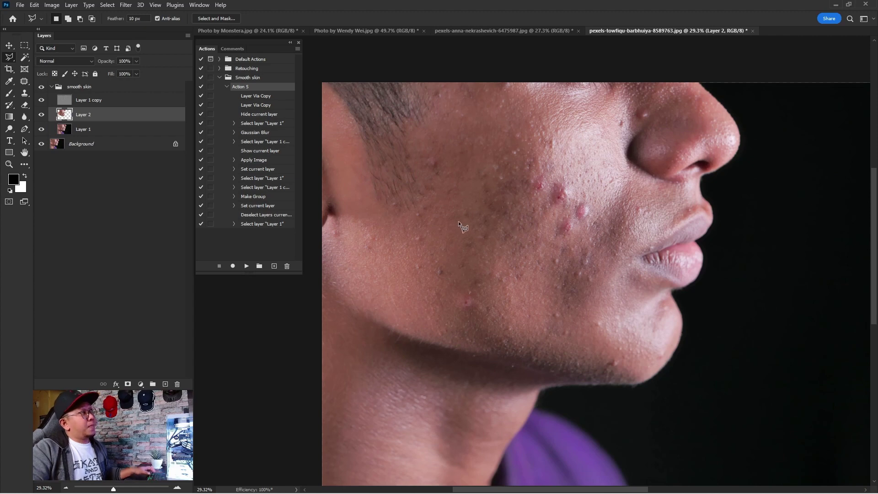
pyautogui.click(126, 4)
pyautogui.moveTo(131, 122)
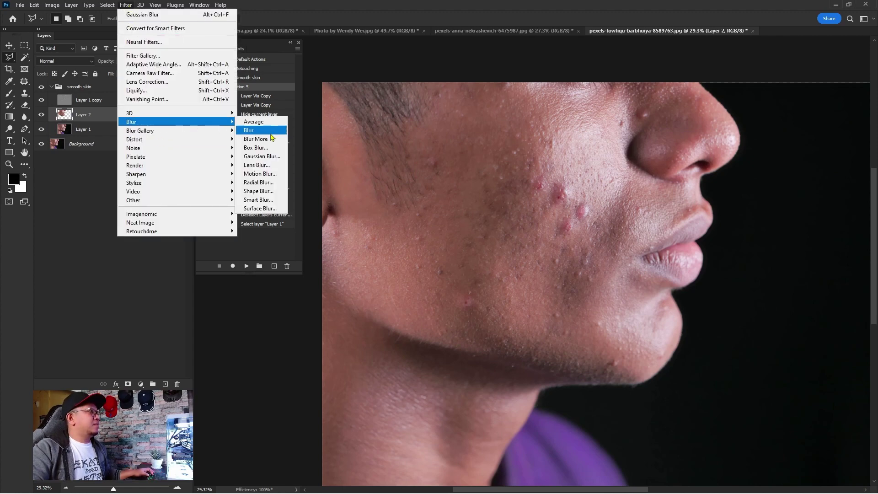
# Step: Apply a Gaussian Blur of radius 75.5 pixels to Layer 2, then zoom in on the cheek
pyautogui.click(280, 159)
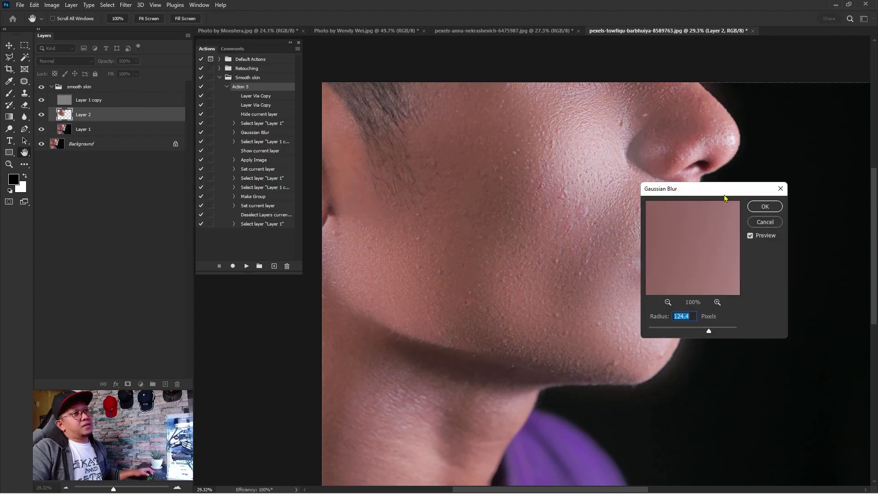
pyautogui.moveTo(724, 198); pyautogui.dragTo(755, 198)
pyautogui.moveTo(739, 332); pyautogui.dragTo(668, 337)
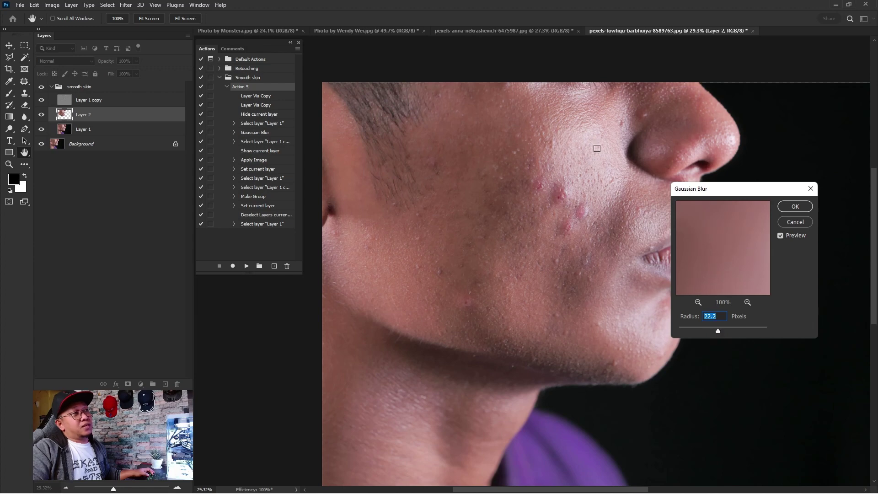
pyautogui.moveTo(726, 332); pyautogui.dragTo(732, 334)
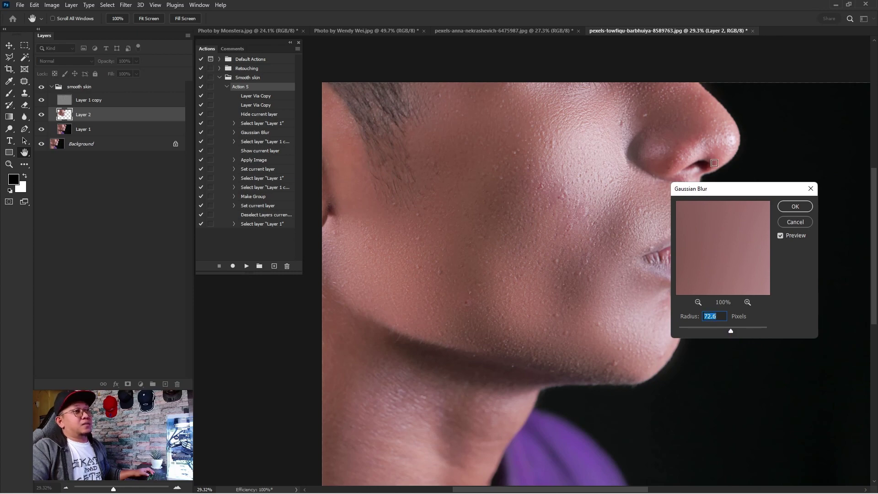
pyautogui.moveTo(730, 196); pyautogui.dragTo(714, 224)
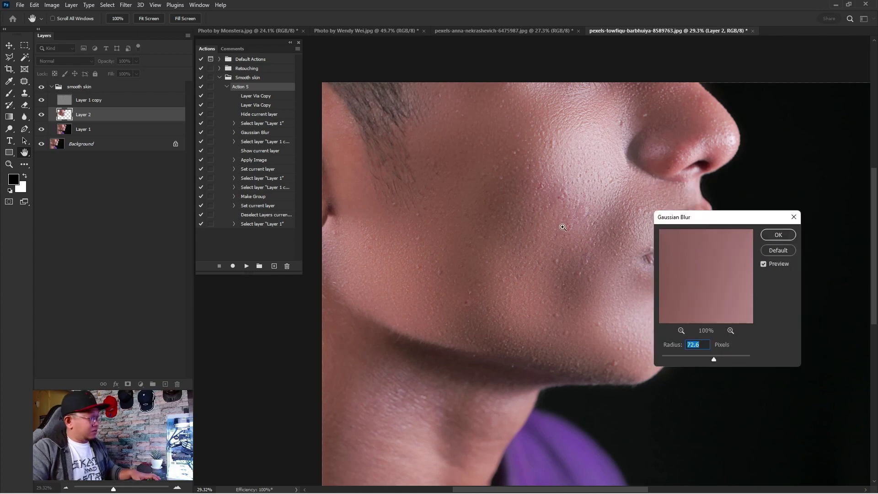
pyautogui.hotkey('ctrl', '-')
pyautogui.hotkey('ctrl', '-')
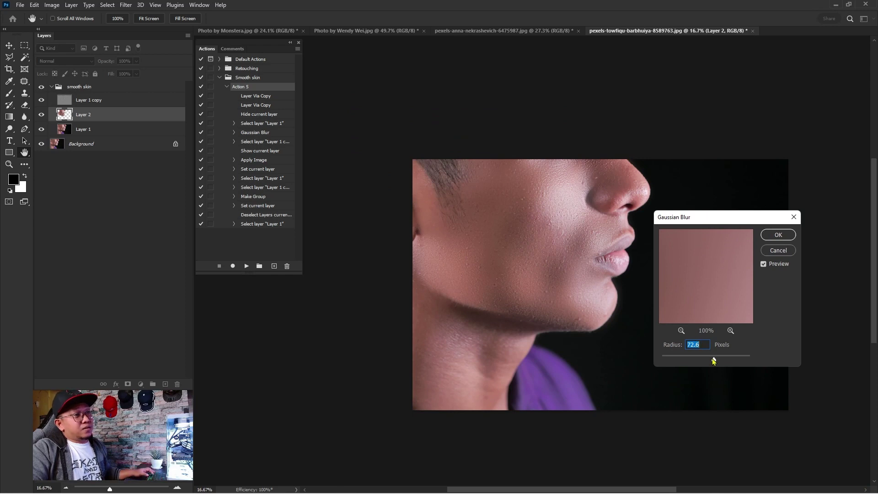
pyautogui.moveTo(713, 360); pyautogui.dragTo(711, 362)
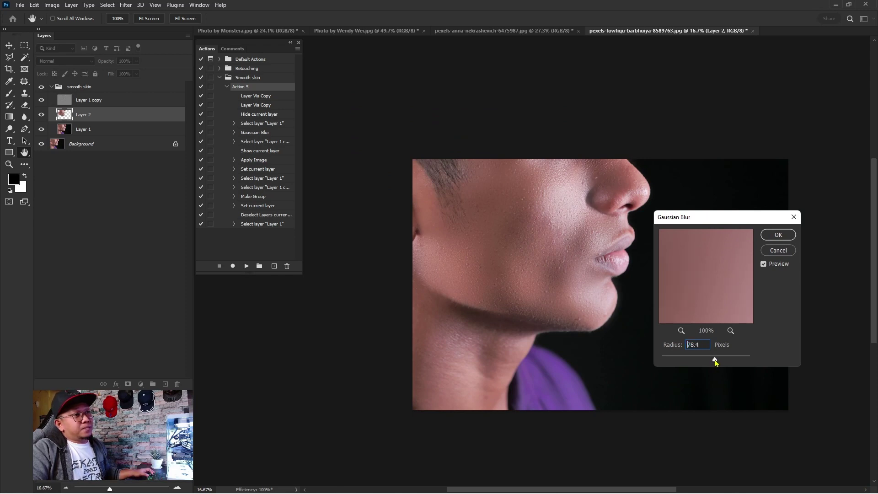
pyautogui.moveTo(716, 362); pyautogui.dragTo(716, 361)
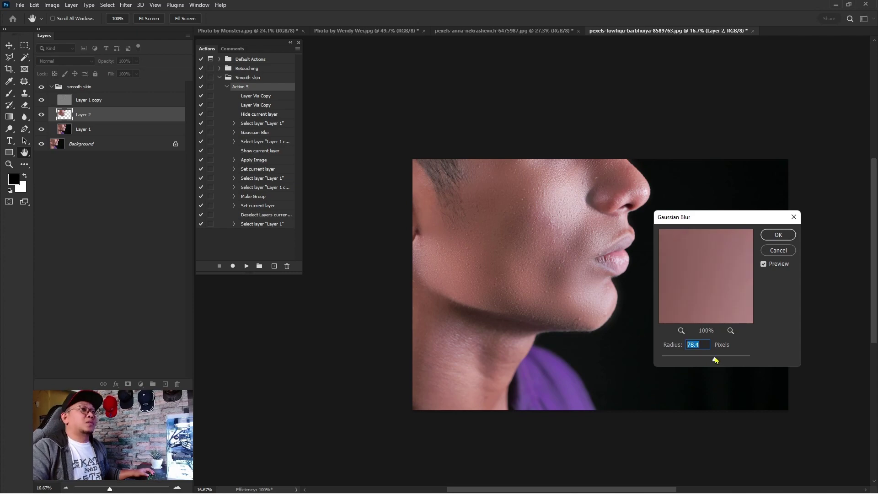
pyautogui.moveTo(716, 362); pyautogui.dragTo(714, 361)
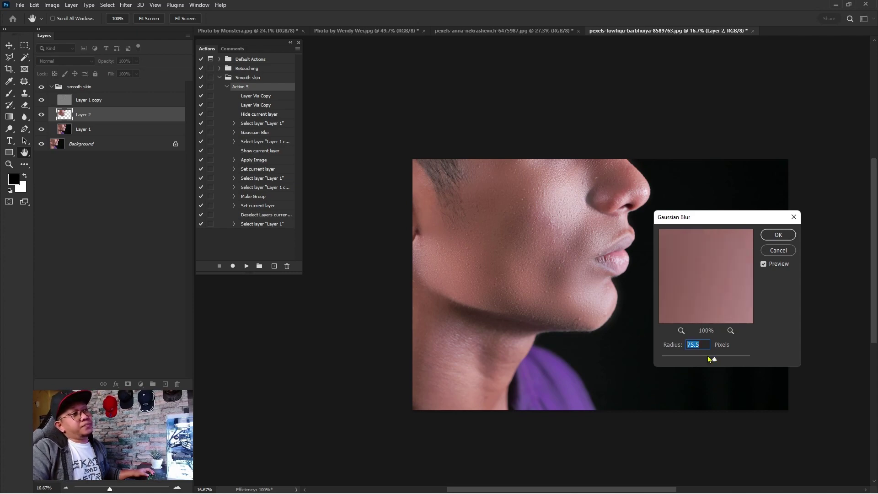
pyautogui.click(778, 234)
pyautogui.press('z')
pyautogui.moveTo(559, 217)
pyautogui.mouseDown()
pyautogui.moveTo(601, 235)
pyautogui.moveTo(572, 311)
pyautogui.mouseUp()
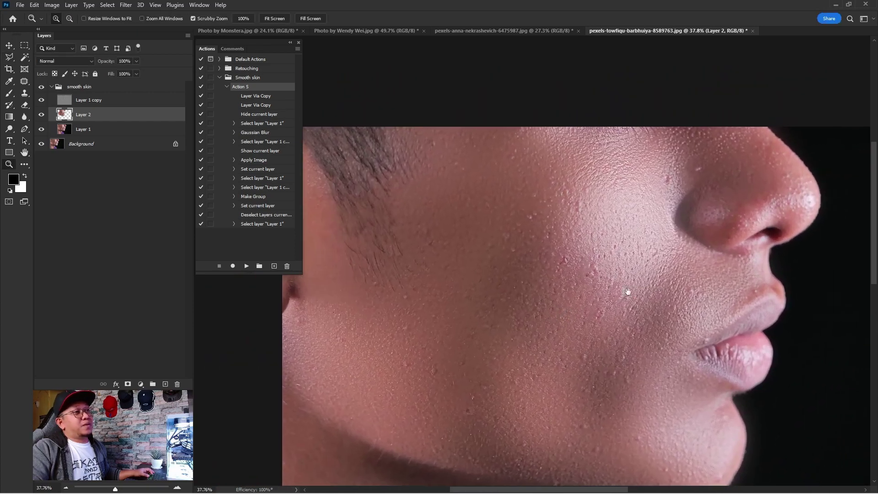
# Step: Pan and zoom out over the blurred cheek, then bring up Layer 2's context menu
pyautogui.moveTo(628, 291); pyautogui.dragTo(623, 263)
pyautogui.rightClick(565, 269)
pyautogui.press('v')
pyautogui.scroll(-2, 424, 218)
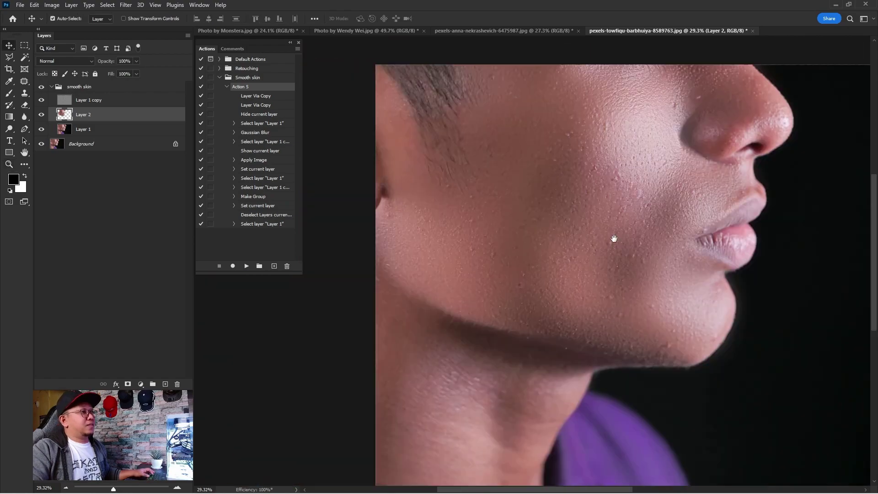
pyautogui.scroll(-1, 620, 241)
pyautogui.scroll(-1, 618, 246)
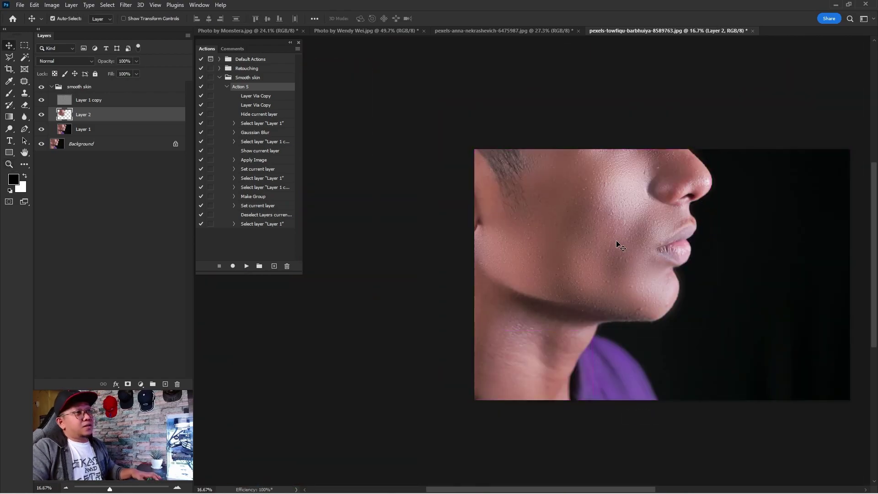
pyautogui.rightClick(84, 117)
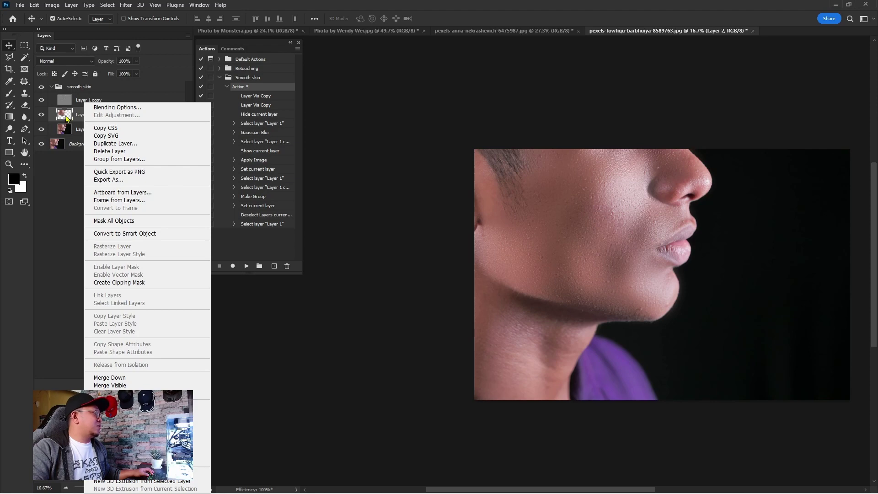
# Step: Merge Layer 2 down into Layer 1 and zoom in on the cheek
pyautogui.click(113, 377)
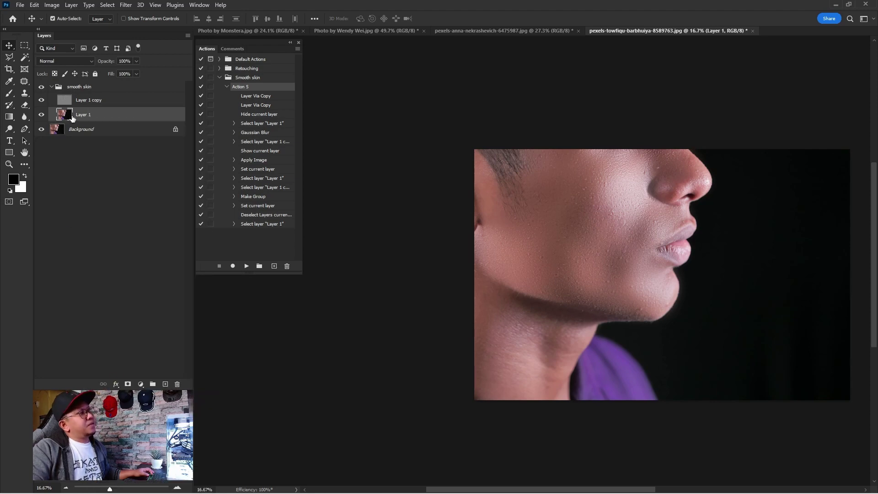
pyautogui.press('z')
pyautogui.moveTo(655, 226); pyautogui.dragTo(668, 231)
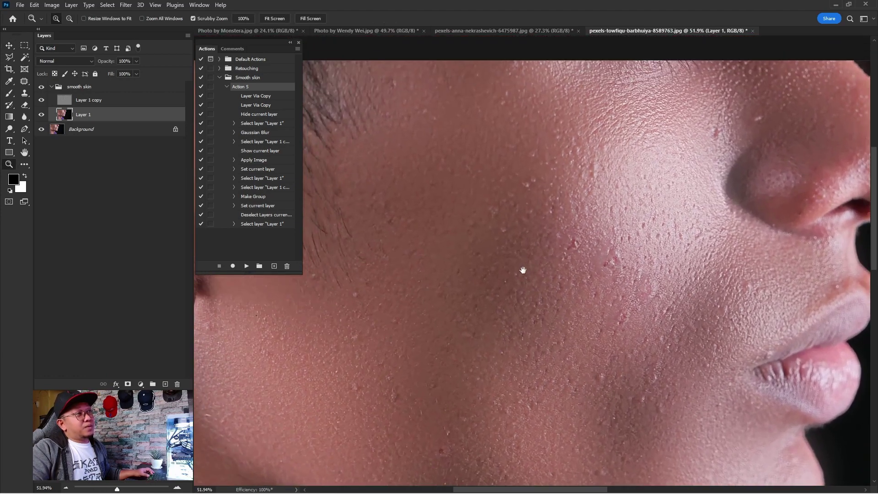
pyautogui.moveTo(523, 270)
pyautogui.mouseDown()
pyautogui.moveTo(536, 236)
pyautogui.moveTo(590, 249)
pyautogui.mouseUp()
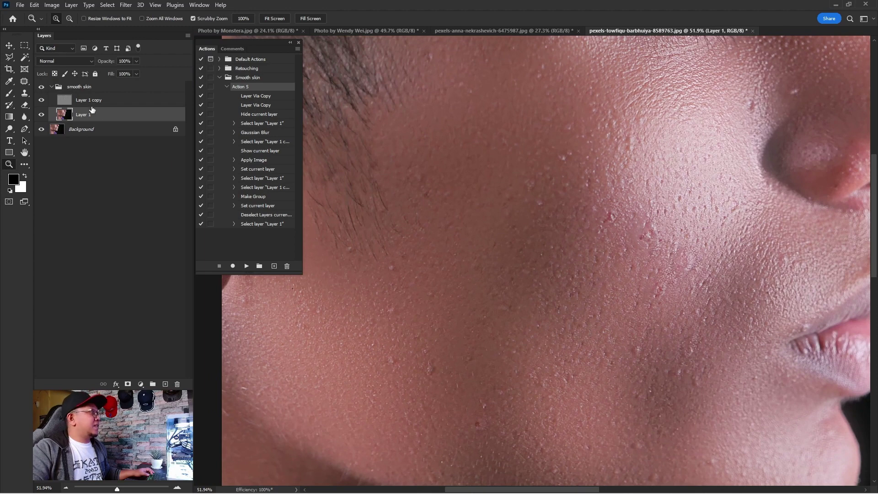
# Step: Select Layer 1 copy, survey the cheek near nose and lips, and switch to Clone Stamp
pyautogui.click(89, 102)
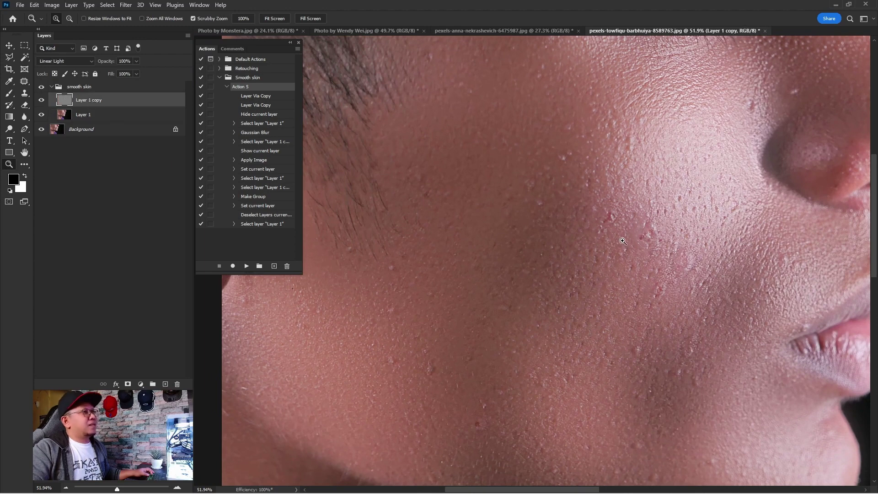
pyautogui.moveTo(622, 241); pyautogui.dragTo(515, 249)
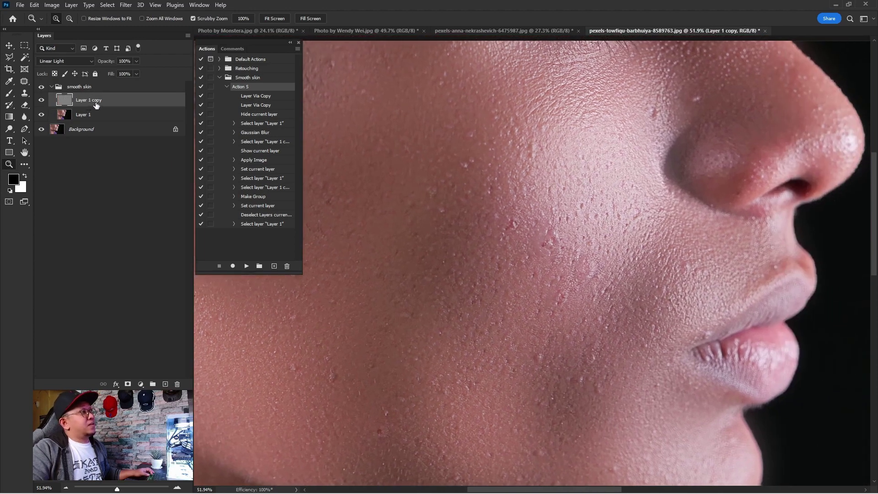
pyautogui.moveTo(569, 259); pyautogui.dragTo(538, 275)
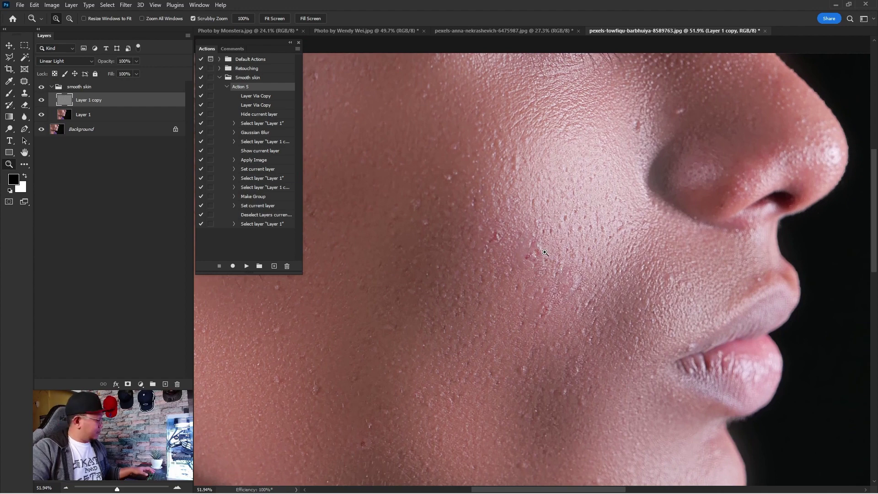
pyautogui.moveTo(456, 197); pyautogui.dragTo(516, 204)
pyautogui.press('s')
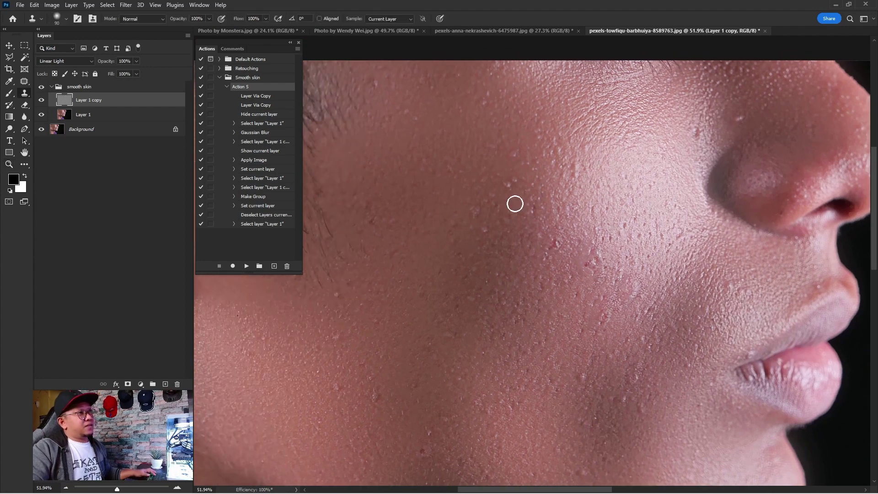
pyautogui.moveTo(566, 217); pyautogui.dragTo(538, 225)
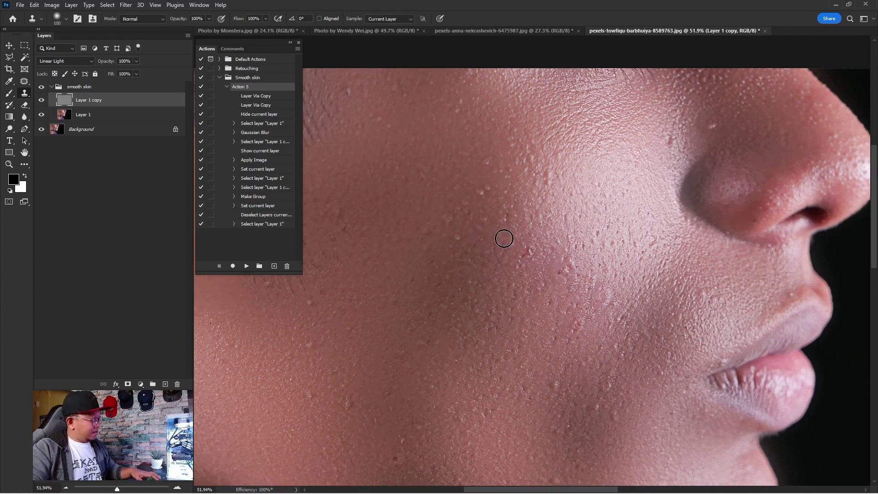
pyautogui.hotkey('ctrl', '-')
pyautogui.hotkey('ctrl', '-')
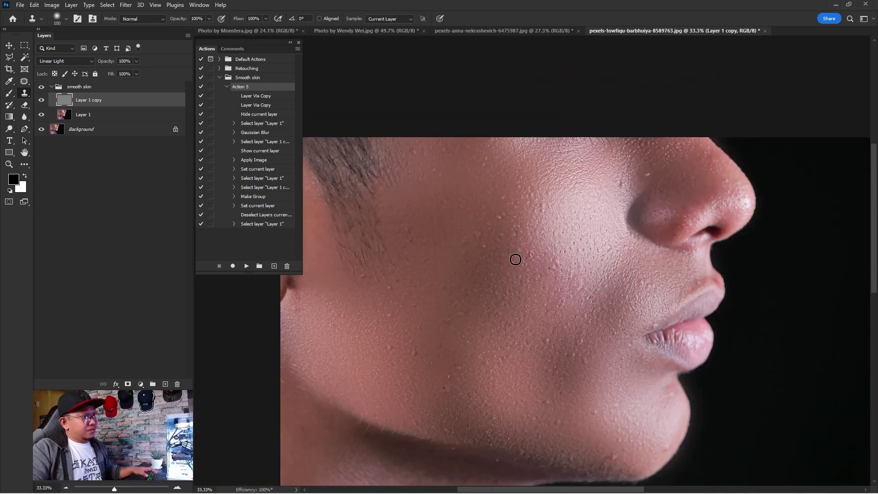
pyautogui.hotkey('ctrl', '+')
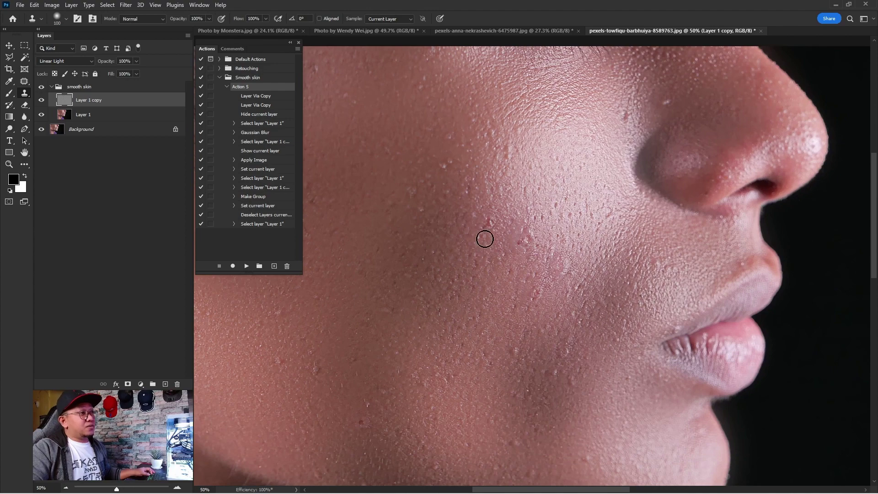
pyautogui.moveTo(485, 239); pyautogui.dragTo(491, 234)
pyautogui.click(520, 241)
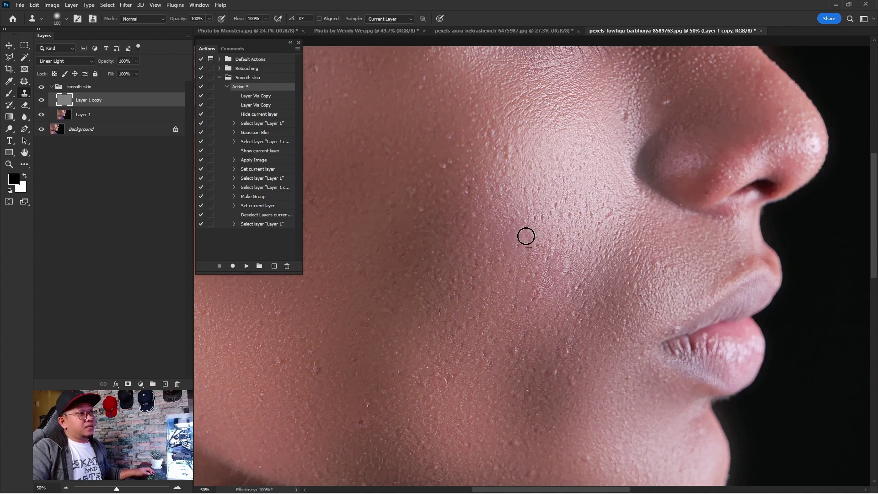
pyautogui.scroll(3, 539, 255)
pyautogui.hscroll(3, 545, 201)
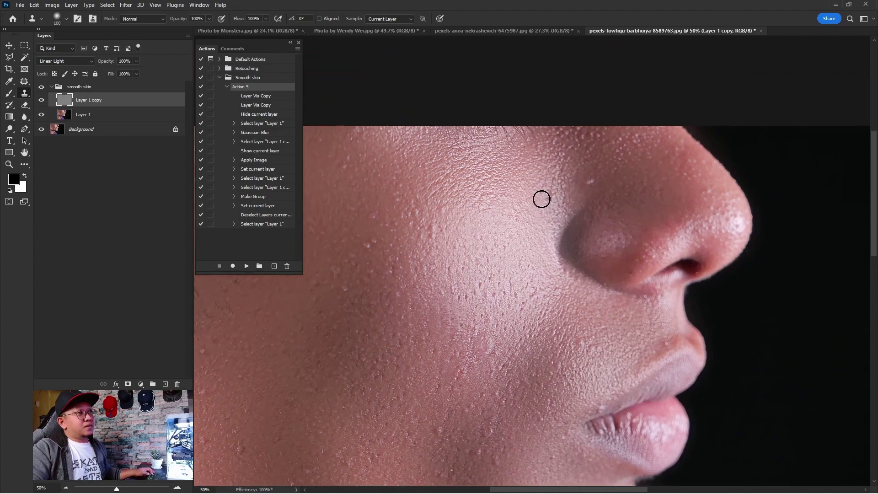
pyautogui.click(547, 198)
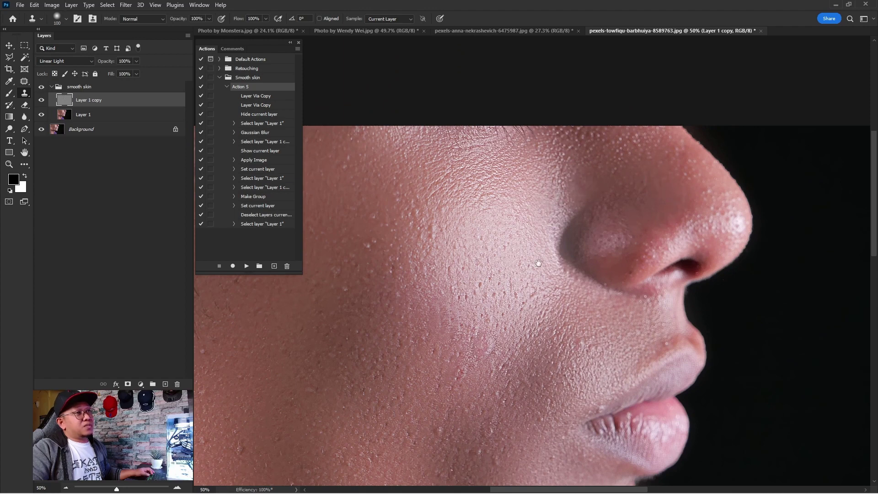
pyautogui.moveTo(551, 254); pyautogui.dragTo(658, 208)
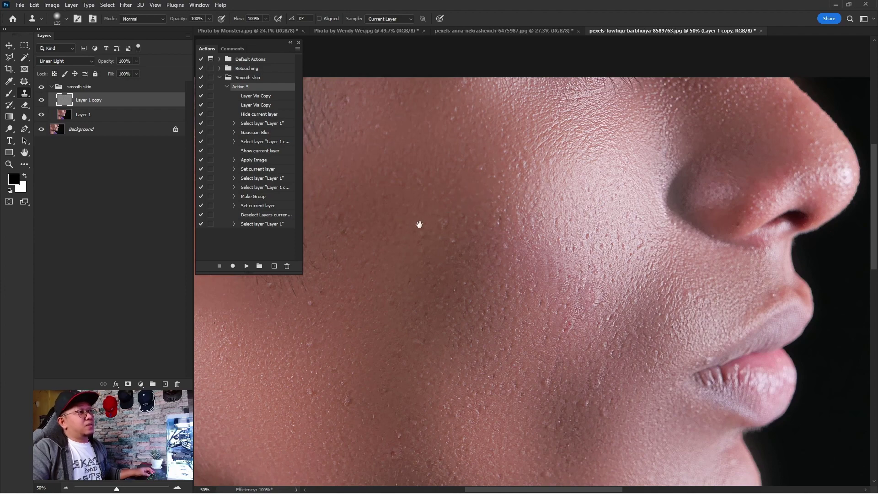
pyautogui.moveTo(420, 224); pyautogui.dragTo(507, 211)
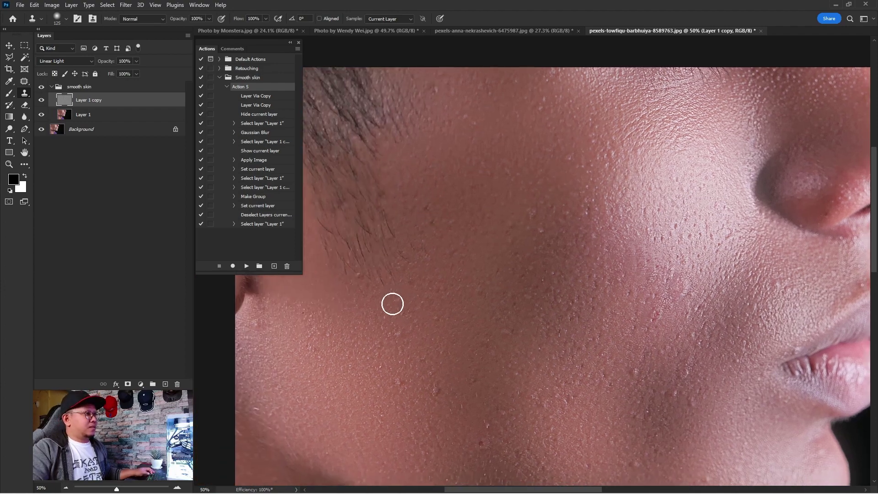
pyautogui.scroll(-3, 393, 320)
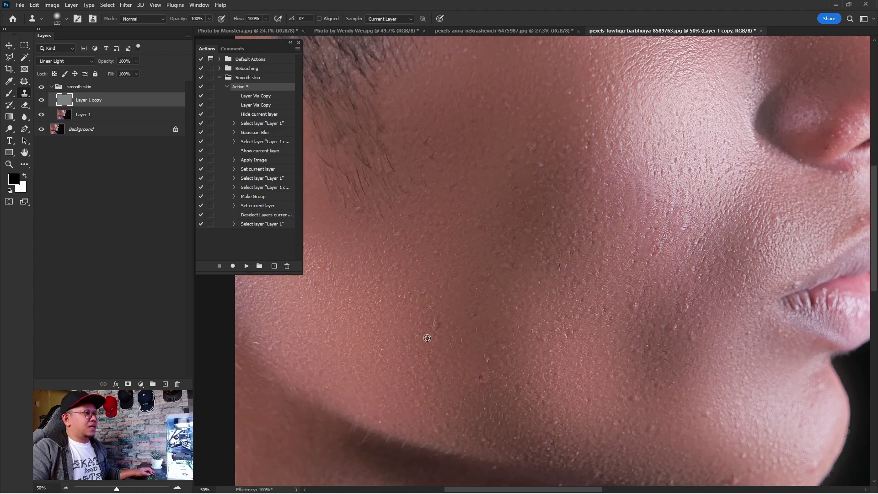
pyautogui.moveTo(493, 306); pyautogui.dragTo(447, 295)
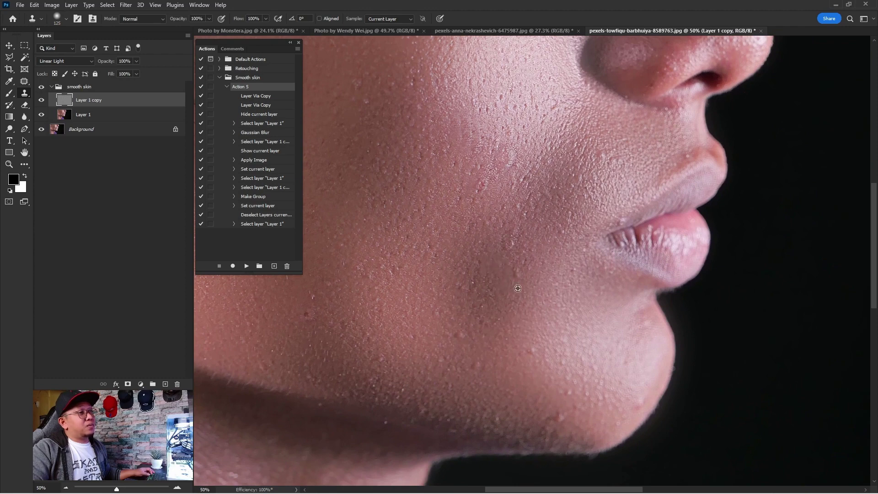
pyautogui.scroll(-2, 490, 317)
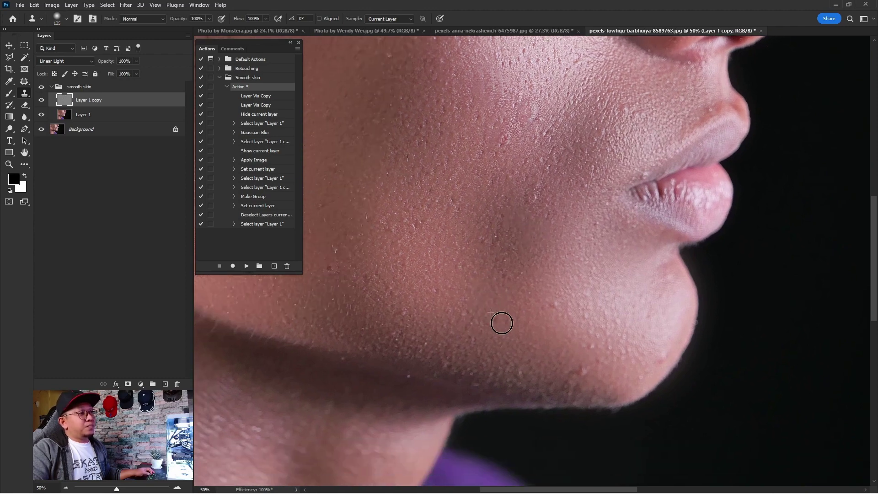
pyautogui.scroll(-1, 528, 313)
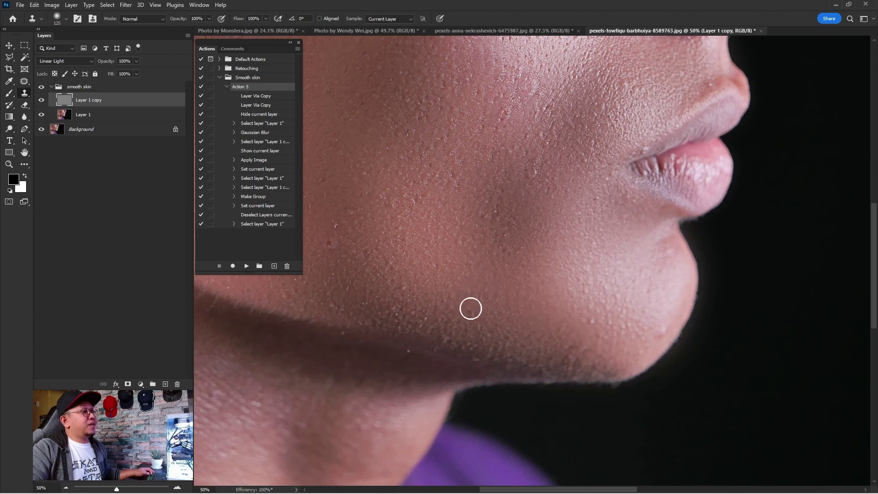
pyautogui.hscroll(-3, 479, 292)
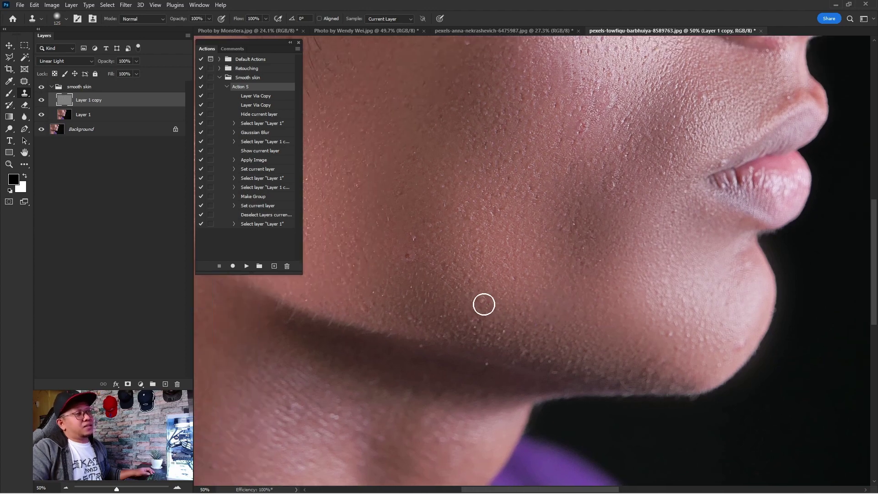
pyautogui.hscroll(3, 535, 320)
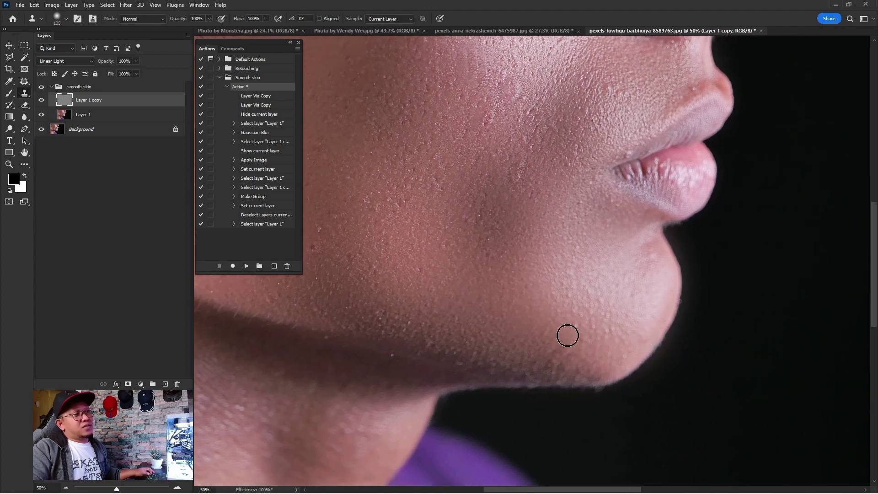
pyautogui.moveTo(486, 274); pyautogui.dragTo(544, 316)
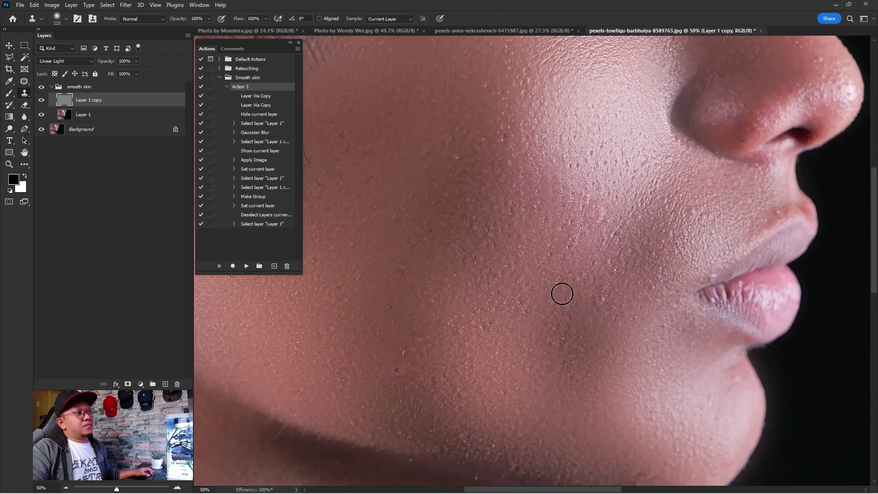
pyautogui.moveTo(603, 306); pyautogui.dragTo(568, 341)
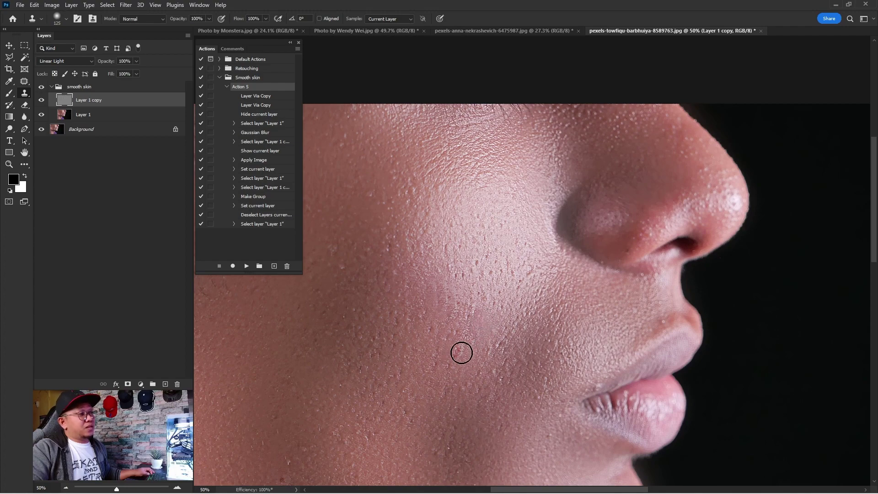
pyautogui.scroll(1, 526, 334)
pyautogui.hscroll(1, 526, 334)
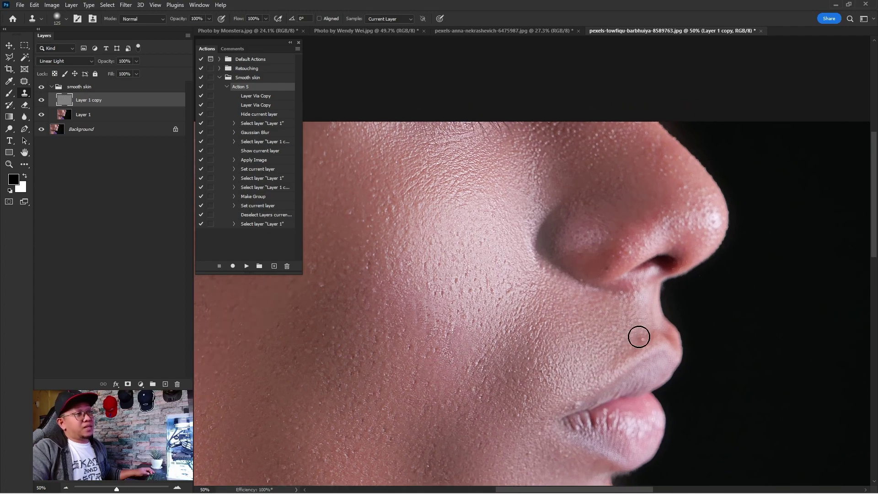
pyautogui.moveTo(427, 349); pyautogui.dragTo(535, 344)
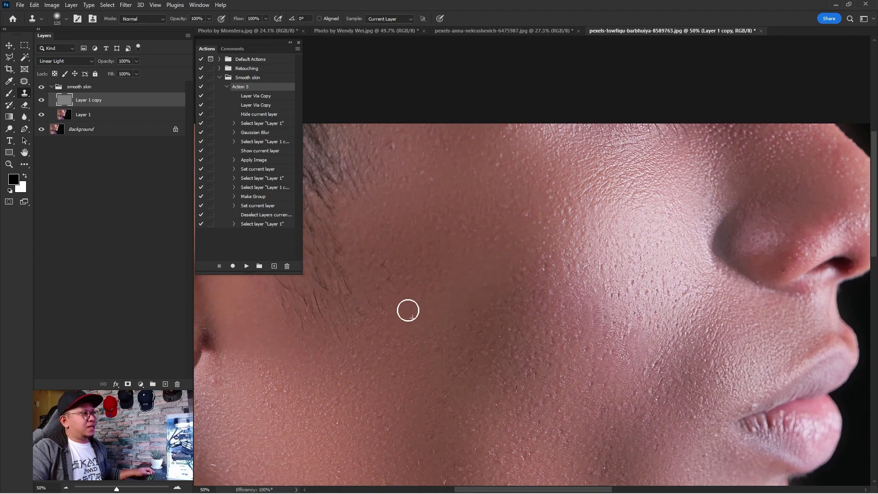
pyautogui.press('z')
pyautogui.rightClick(519, 300)
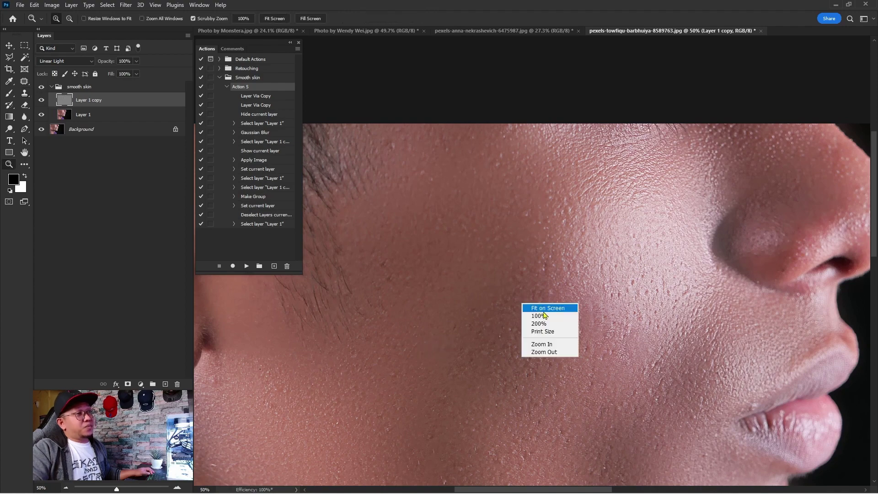
# Step: Zoom out to the whole photo, then zoom in on the jaw and neck
pyautogui.click(539, 313)
pyautogui.moveTo(496, 289); pyautogui.dragTo(453, 276)
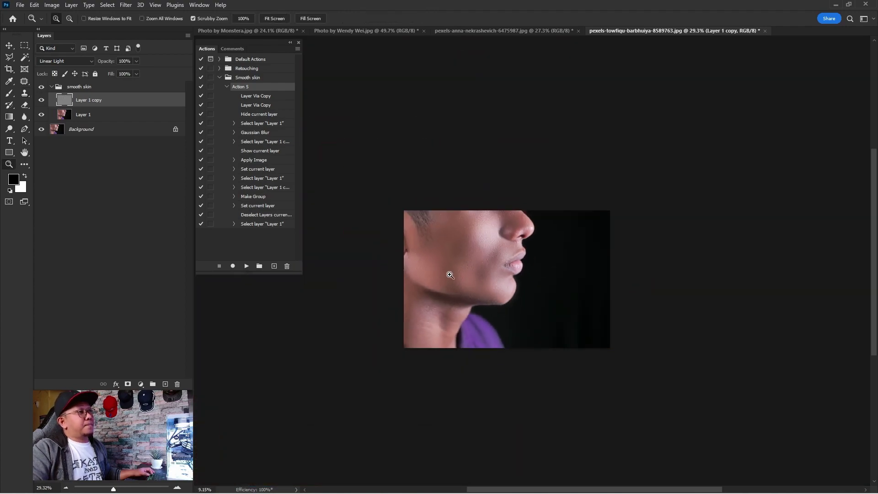
pyautogui.moveTo(473, 210); pyautogui.dragTo(498, 224)
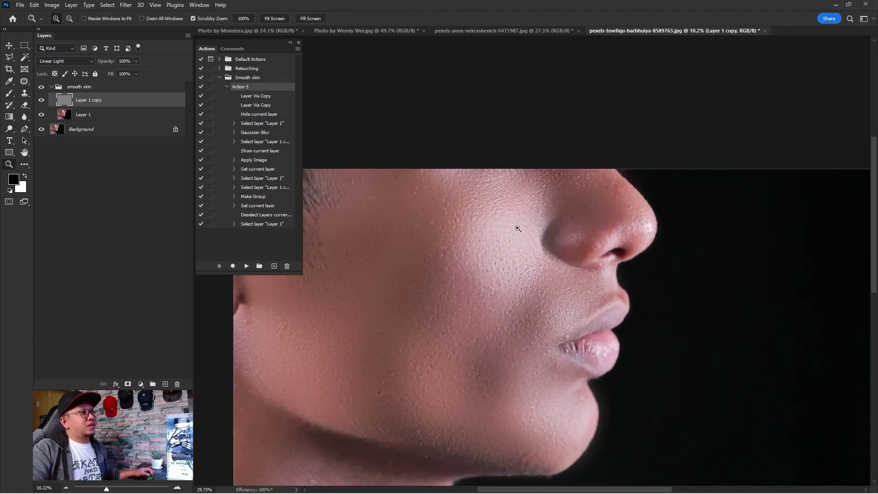
pyautogui.moveTo(498, 224)
pyautogui.mouseDown()
pyautogui.moveTo(507, 226)
pyautogui.moveTo(454, 337)
pyautogui.mouseUp()
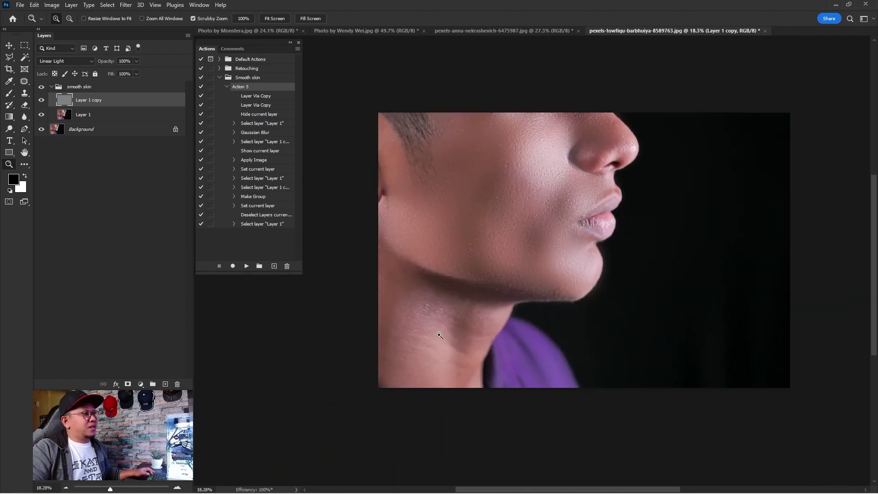
# Step: On Layer 1, lasso the neck below the jawline and copy it to a new Layer 2
pyautogui.press('l')
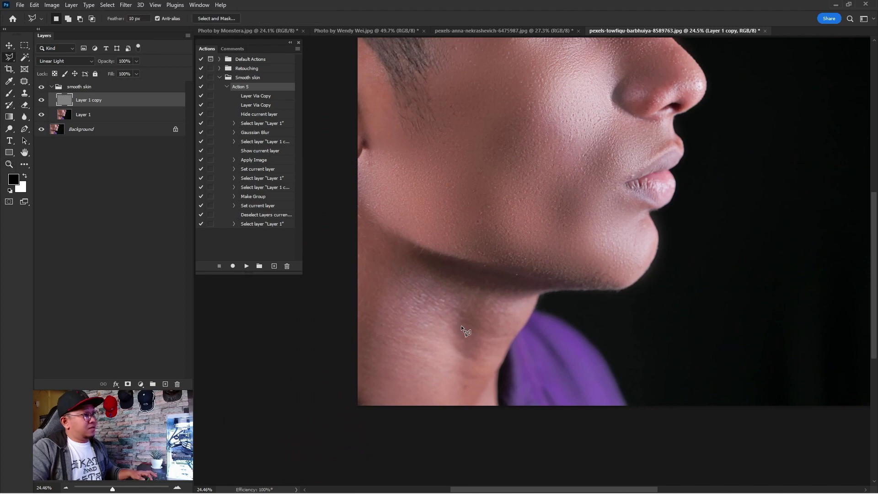
pyautogui.click(82, 117)
pyautogui.click(344, 207)
pyautogui.click(498, 357)
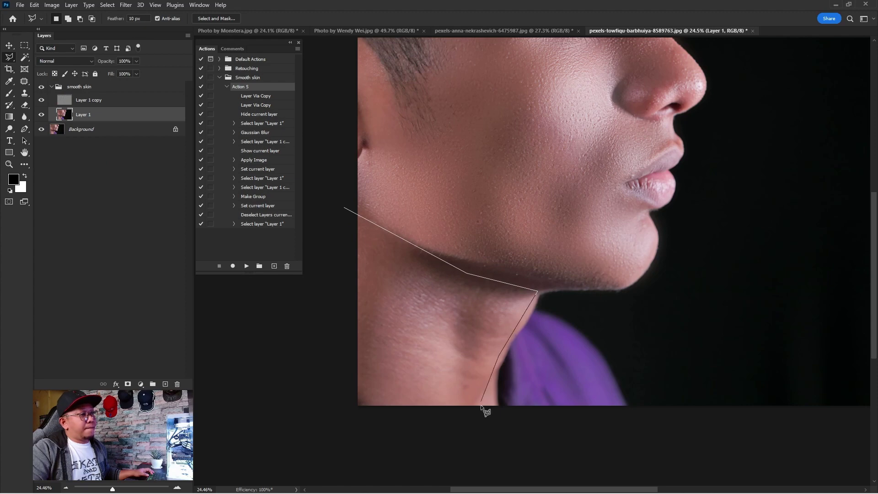
pyautogui.doubleClick(332, 305)
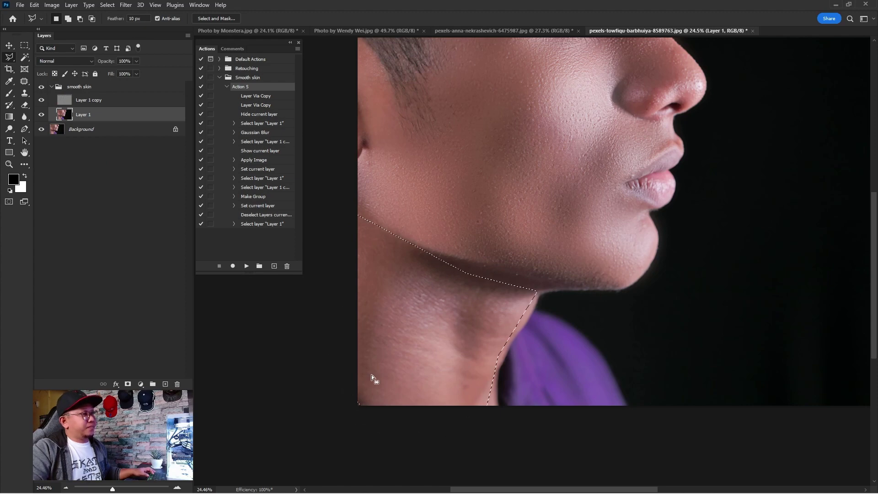
pyautogui.hotkey('ctrl', 'j')
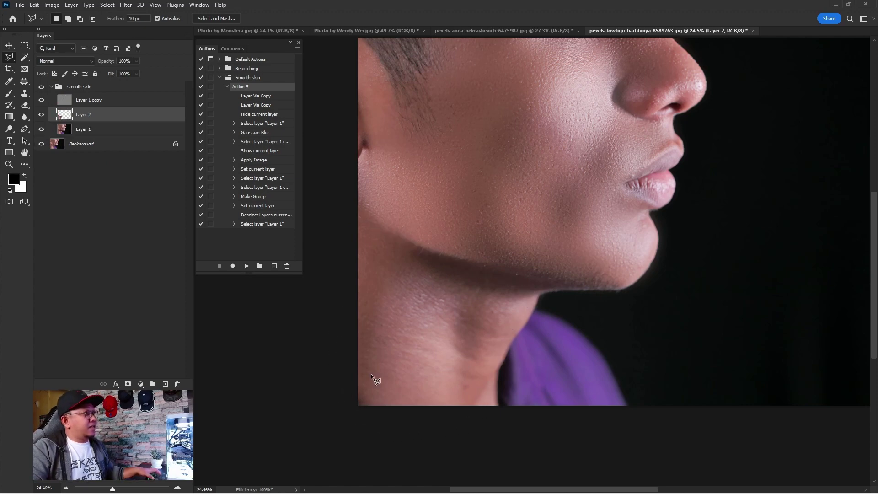
# Step: Blur the neck copy with a 26.3-pixel Gaussian Blur and fit the whole photo on screen
pyautogui.click(128, 5)
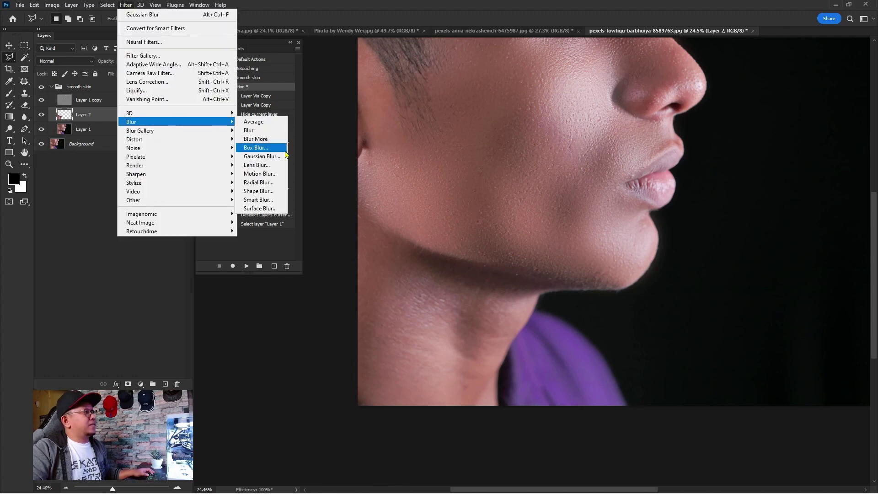
pyautogui.click(262, 155)
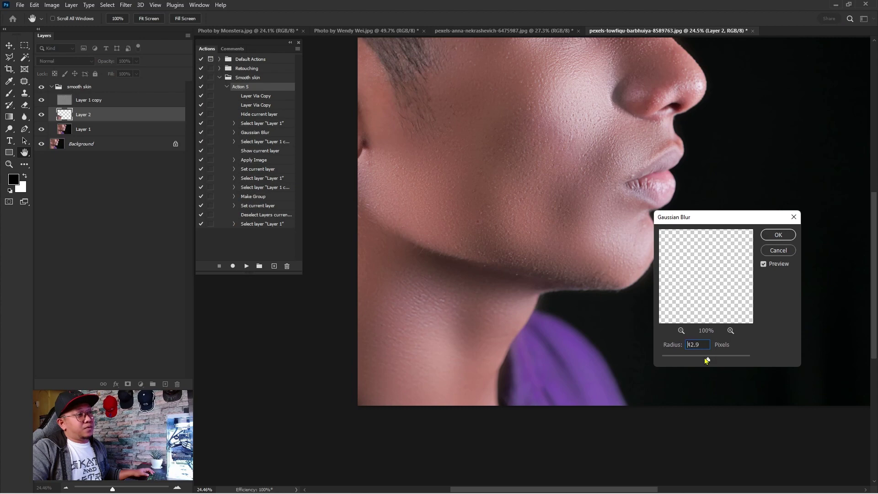
pyautogui.moveTo(707, 360); pyautogui.dragTo(662, 360)
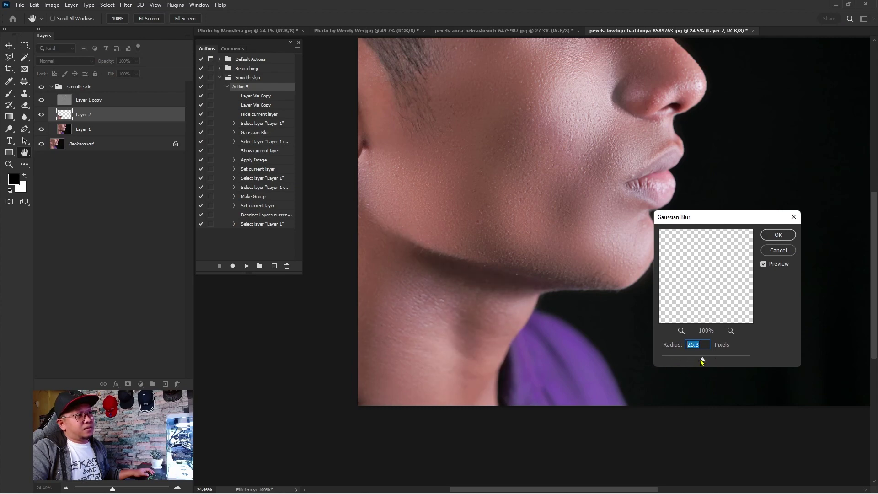
pyautogui.click(783, 251)
pyautogui.press('z')
pyautogui.rightClick(519, 247)
pyautogui.click(524, 249)
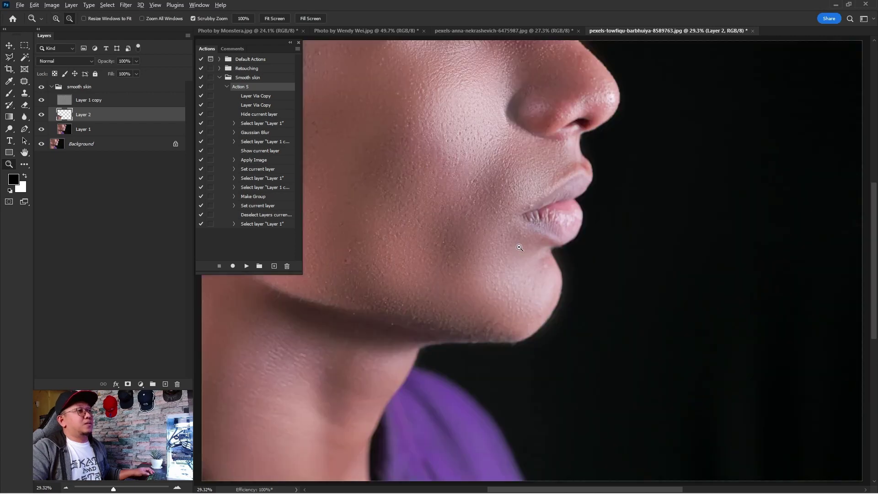
pyautogui.keyDown('alt'); pyautogui.click(520, 247); pyautogui.keyUp('alt')
pyautogui.press('v')
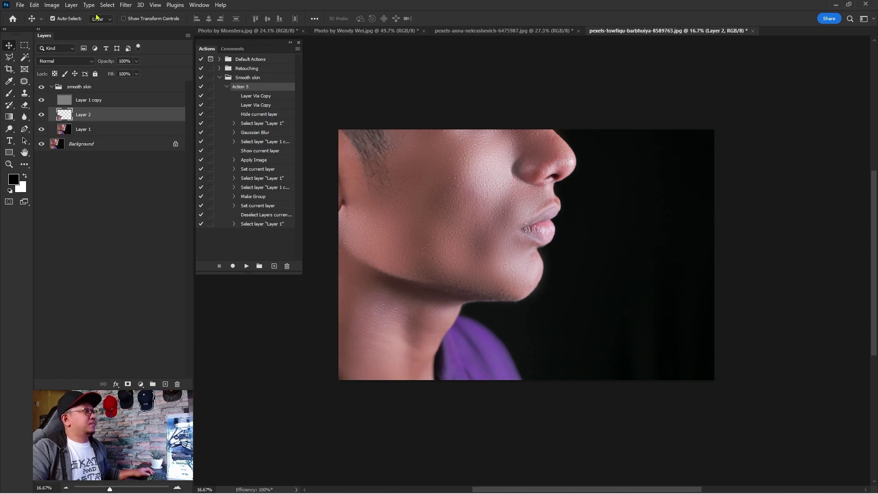
# Step: Use Layer > Flatten Image to combine everything into one Background layer
pyautogui.click(74, 7)
pyautogui.click(91, 363)
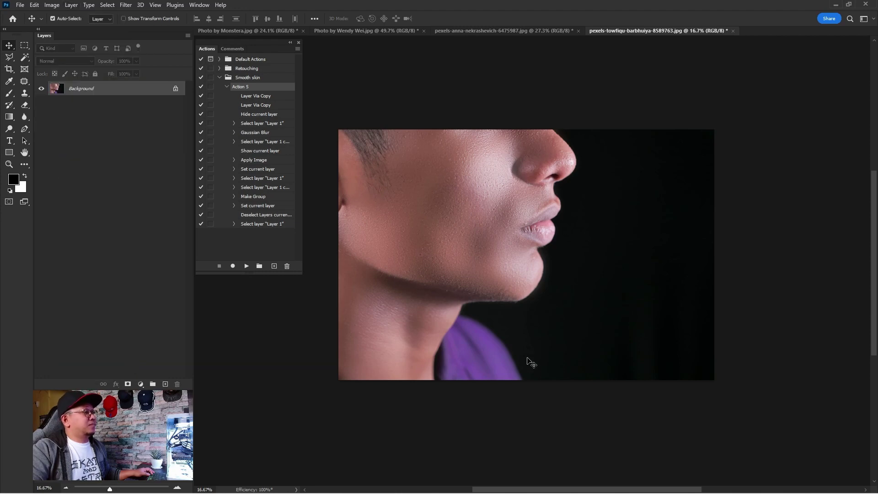